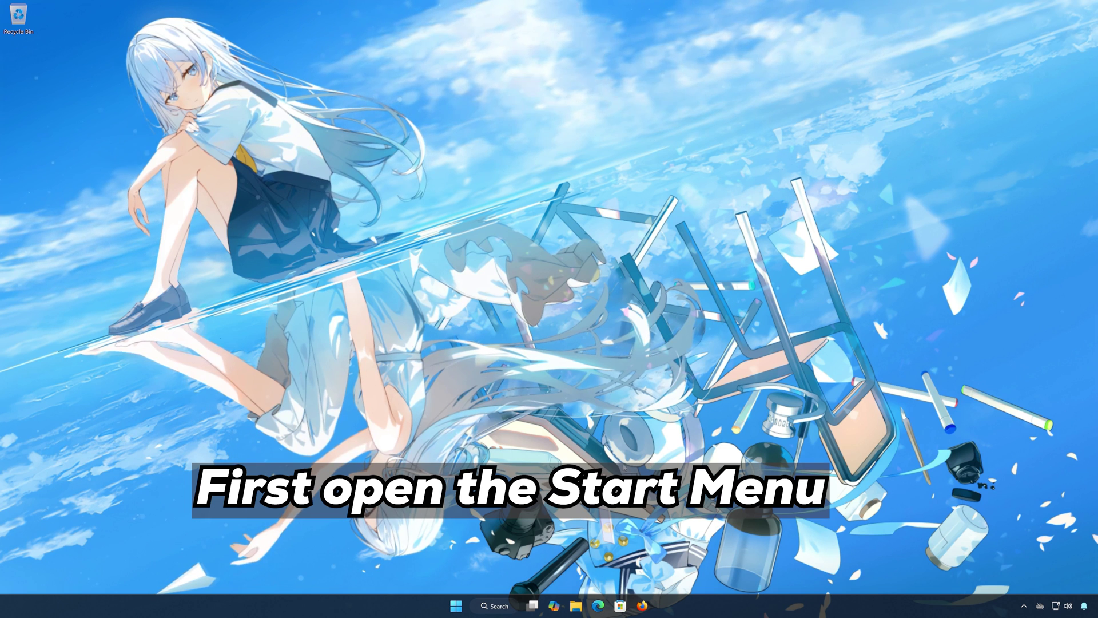
Search for 'services', launch the Services console and center its window.
click(455, 608)
text(services)
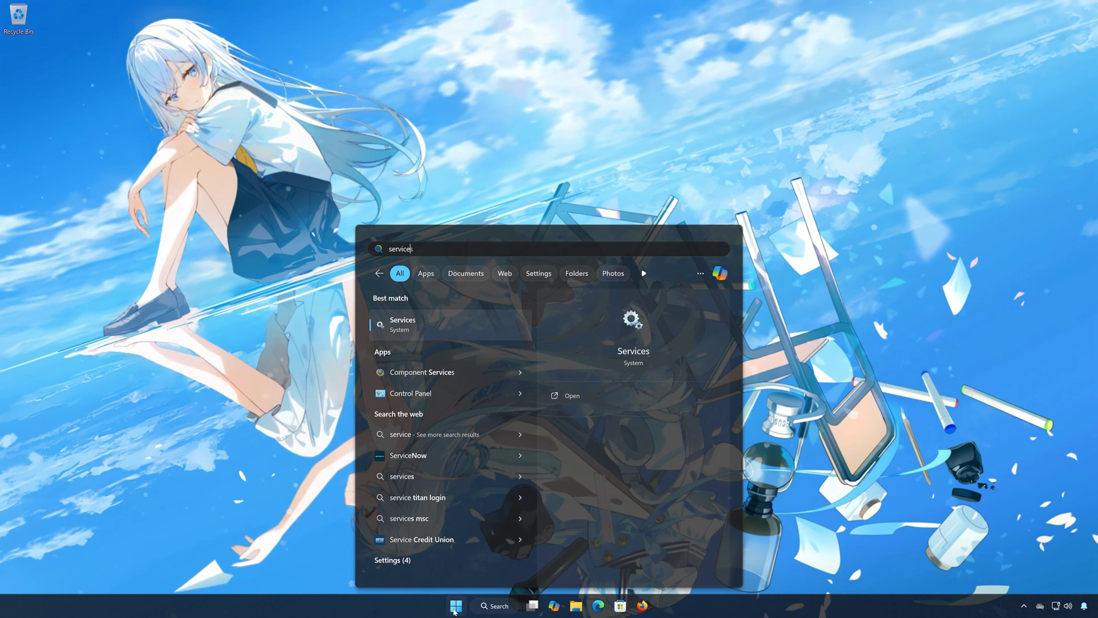
click(444, 327)
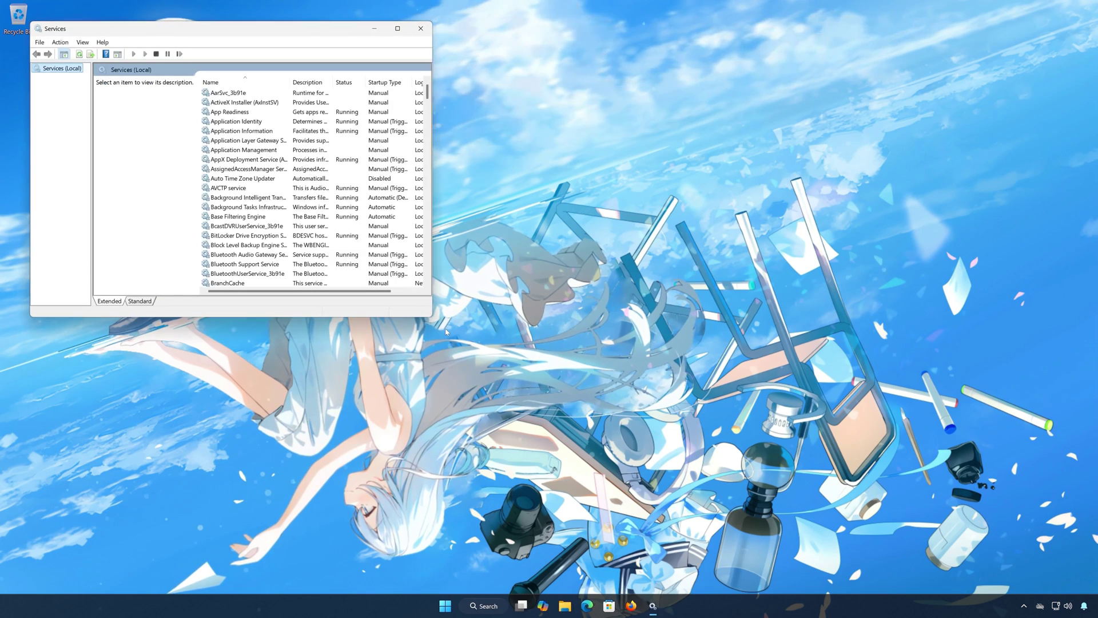
drag(188, 23, 520, 112)
Find the Windows Update service in the list and bring up its context menu.
click(552, 181)
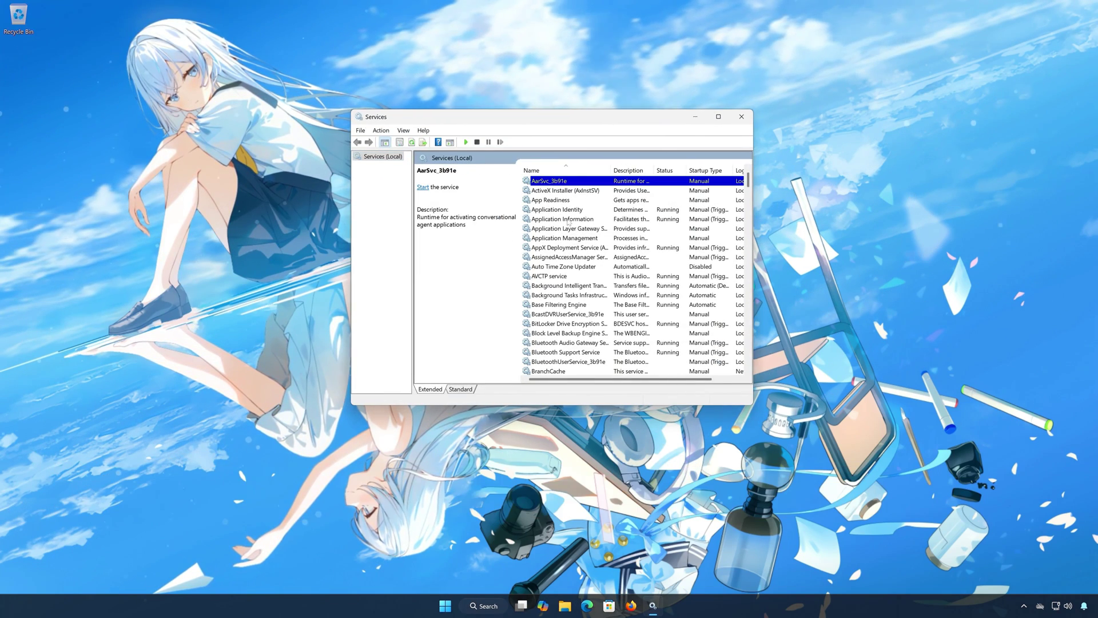
key(w)
scroll(567, 274, down, 9)
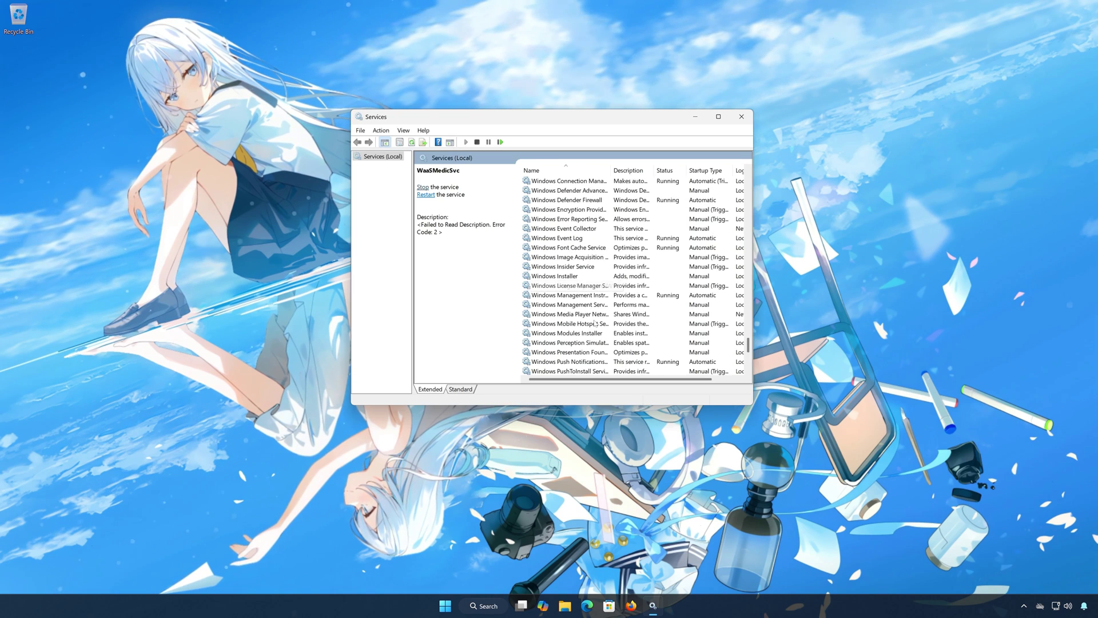
click(567, 333)
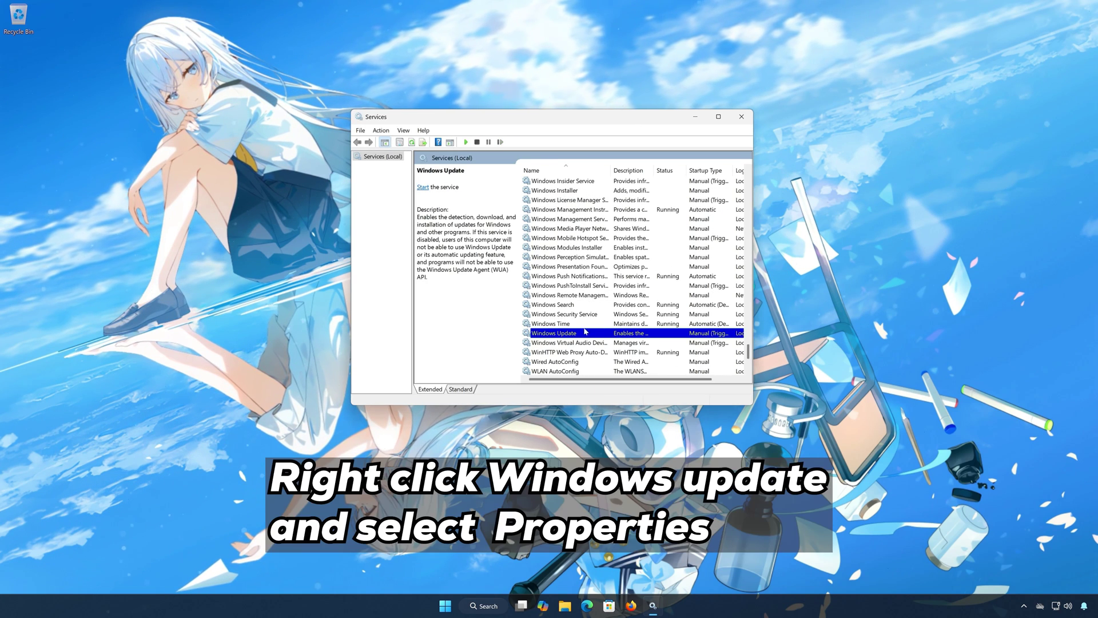
right_click(582, 335)
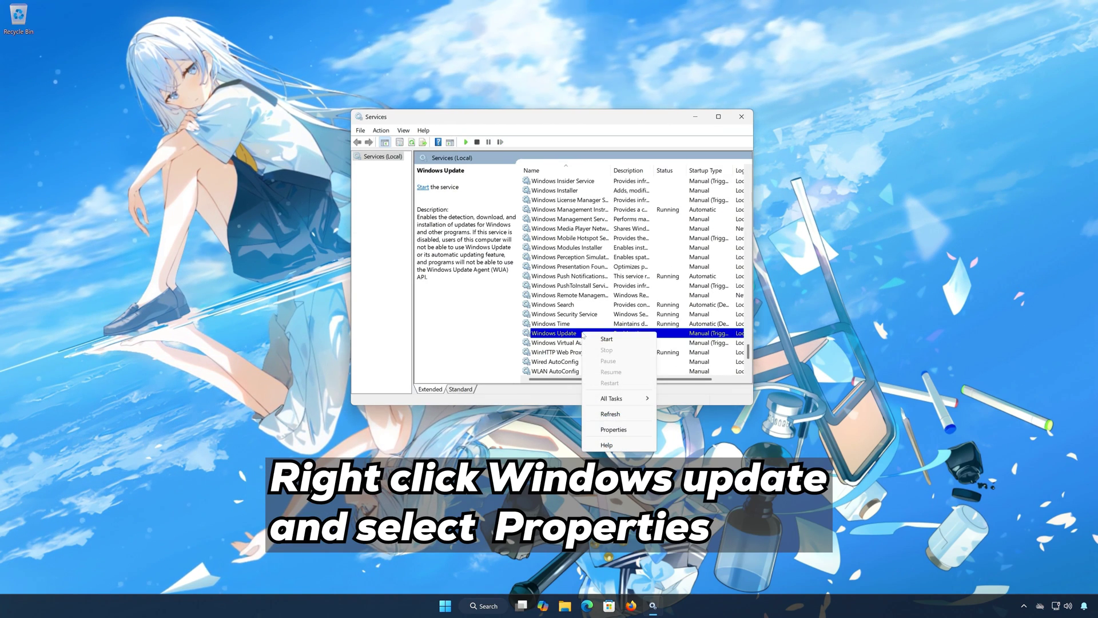
Set the Windows Update service's startup type to Automatic.
click(617, 433)
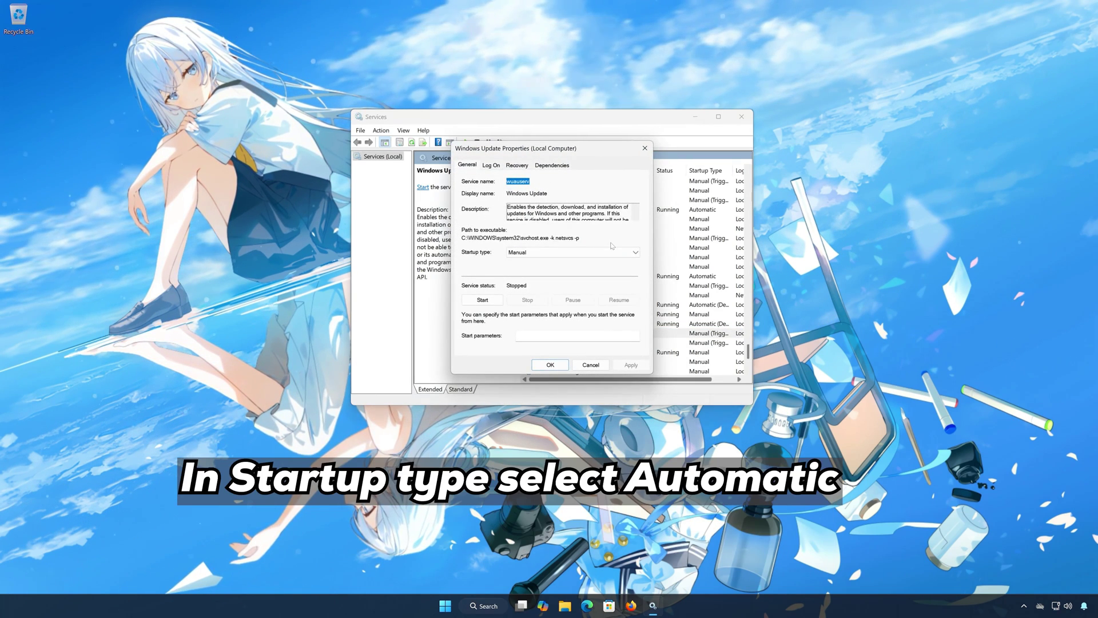
click(533, 253)
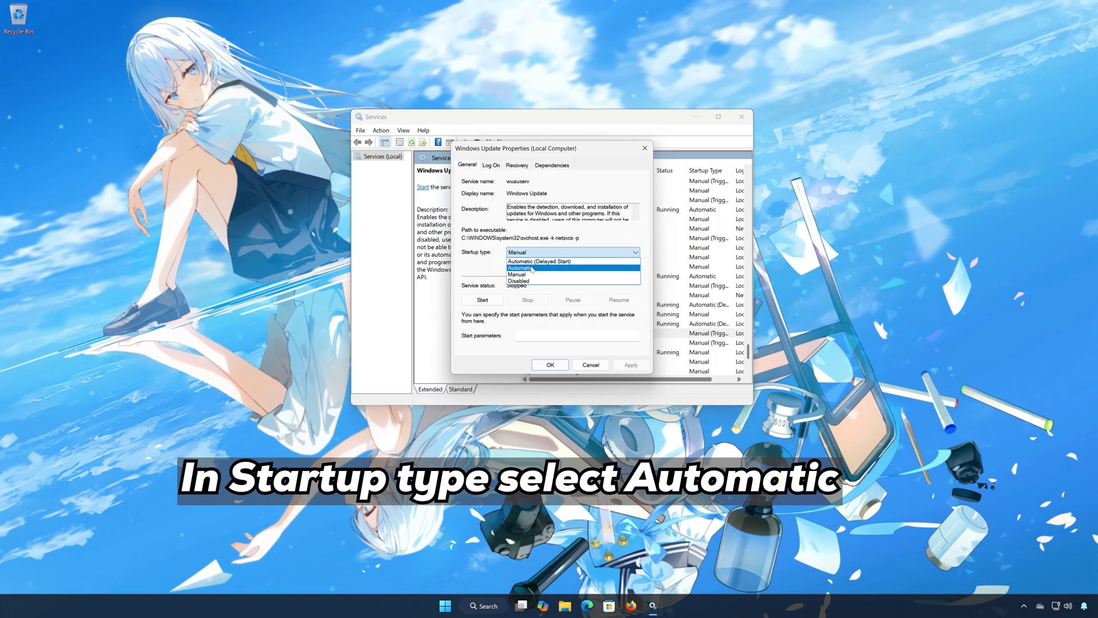
click(532, 268)
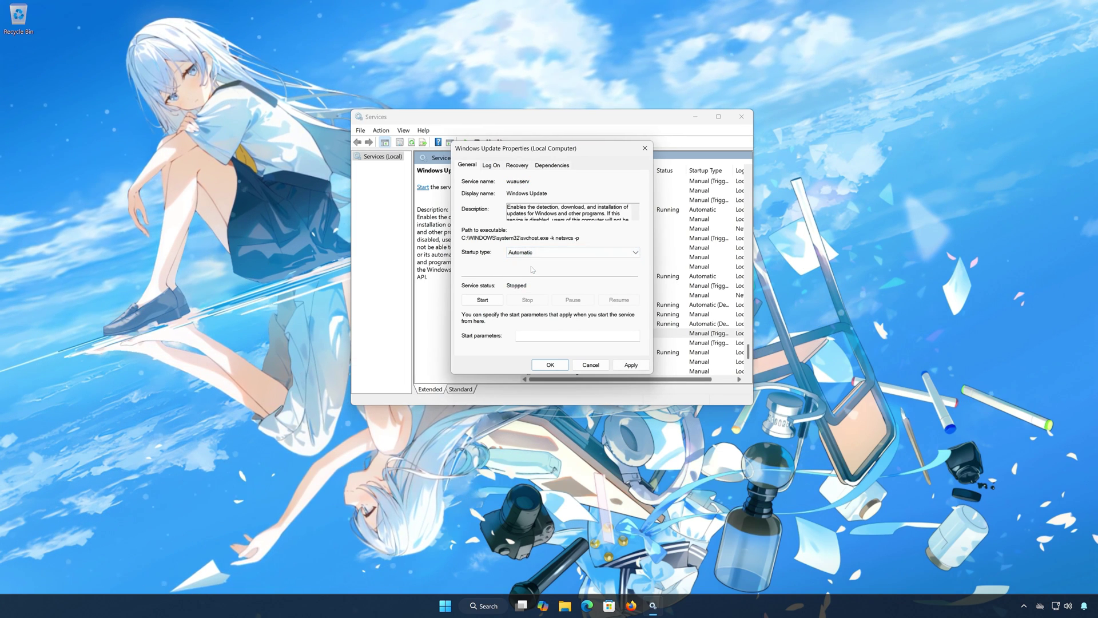
Set the second failure recovery action to Restart the Service, then apply and close.
click(523, 166)
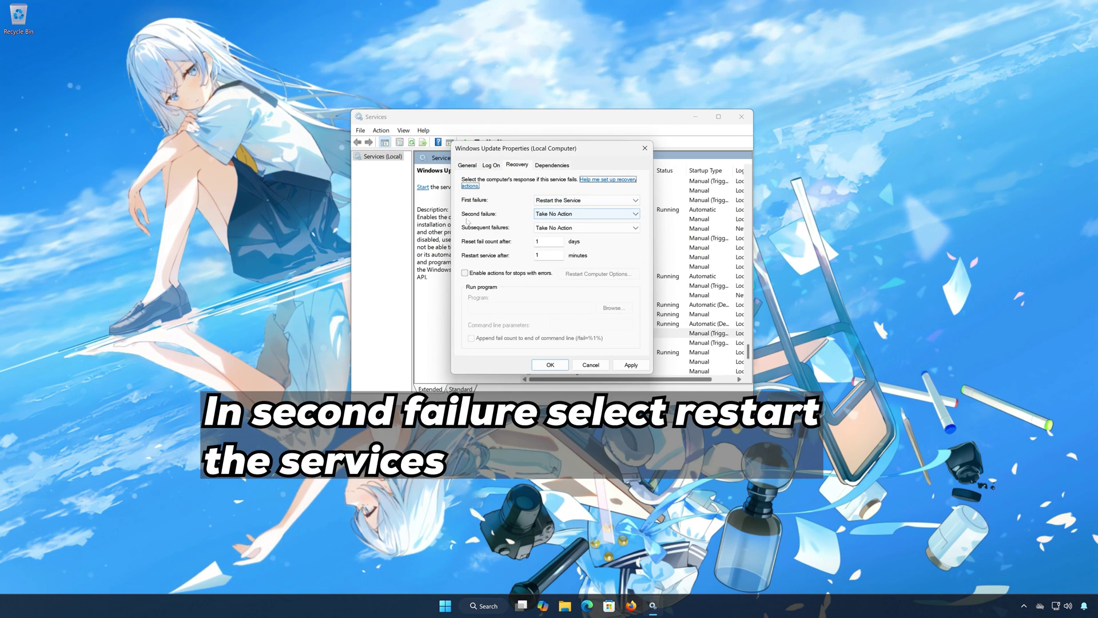
click(563, 214)
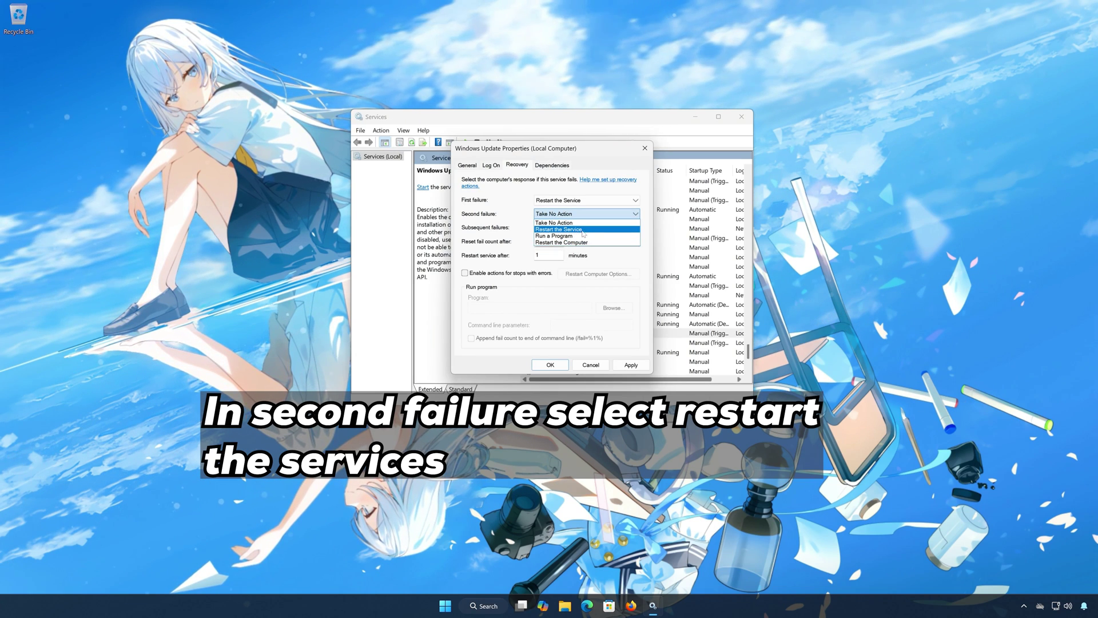
click(579, 230)
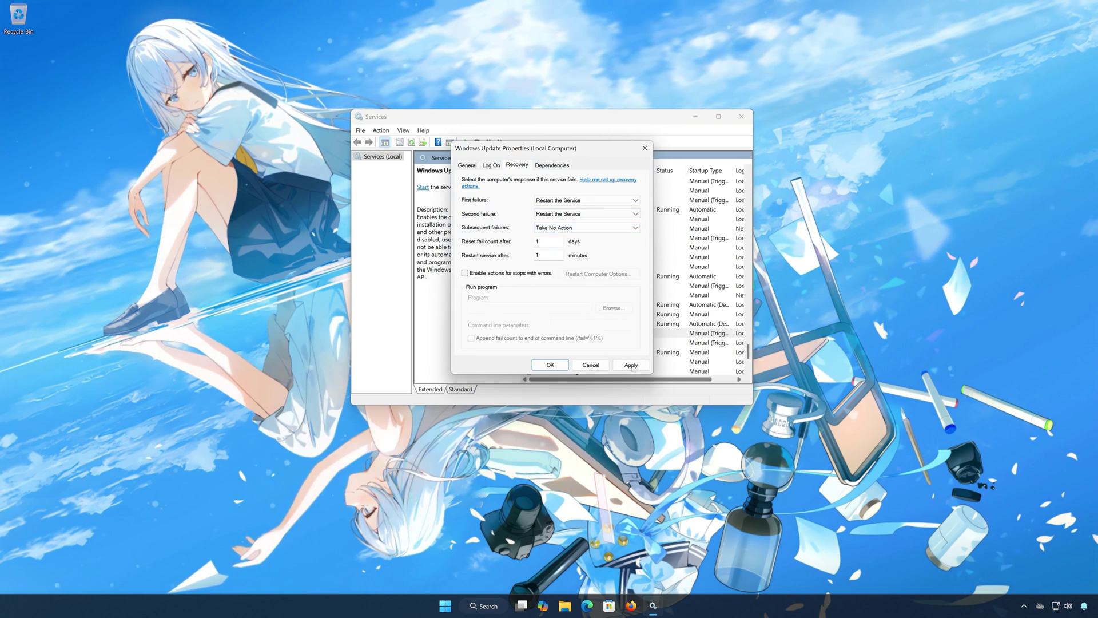
click(631, 365)
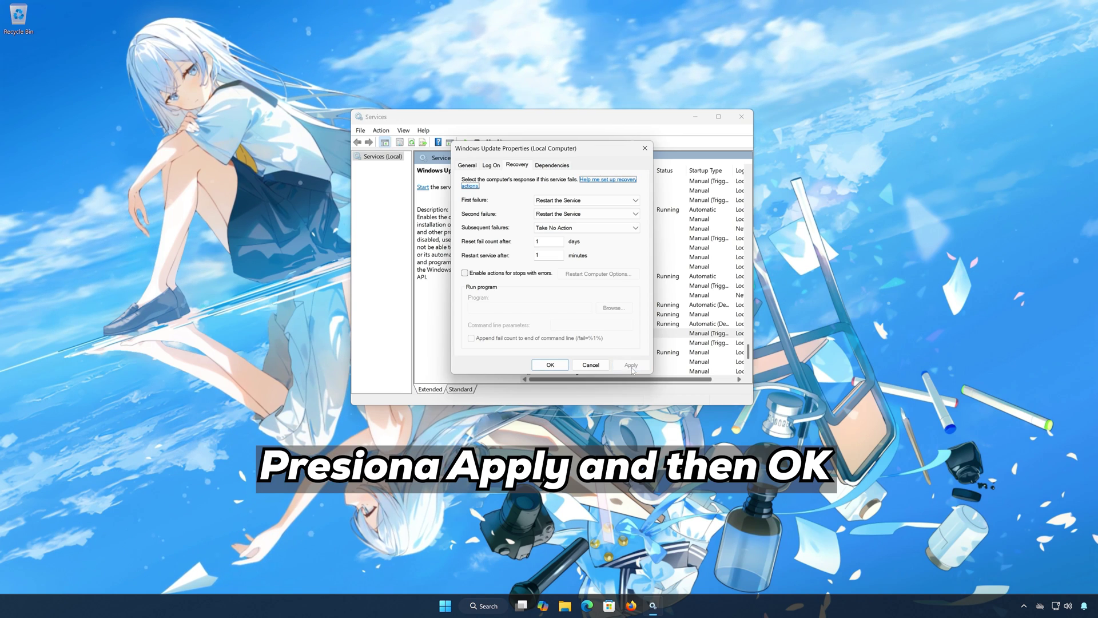
click(548, 364)
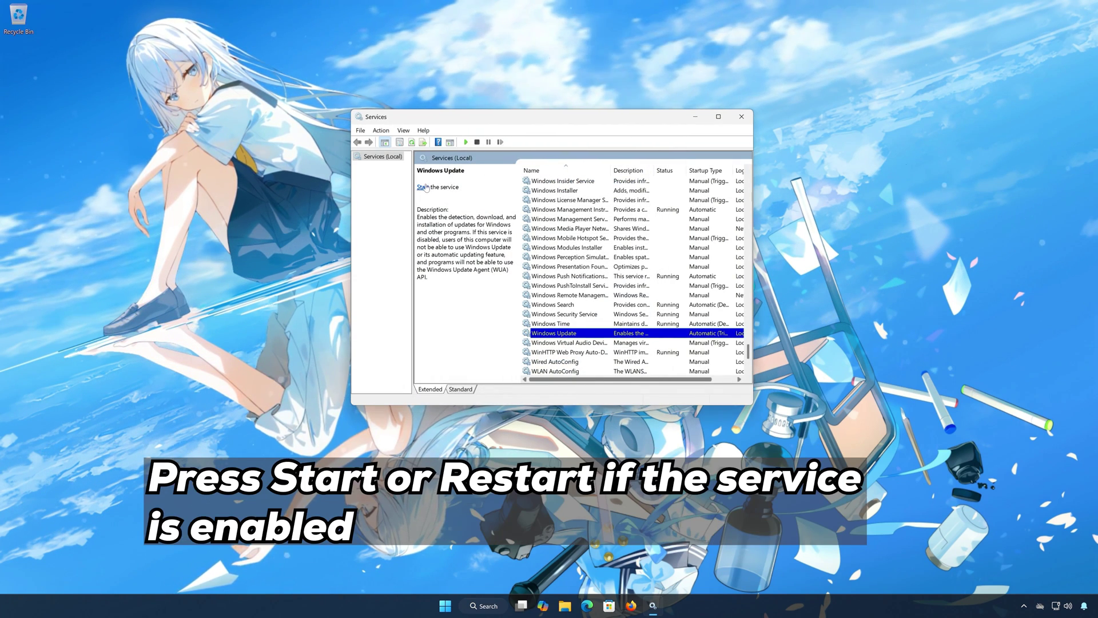
Start the Windows Update service from the details pane and close Services.
click(423, 187)
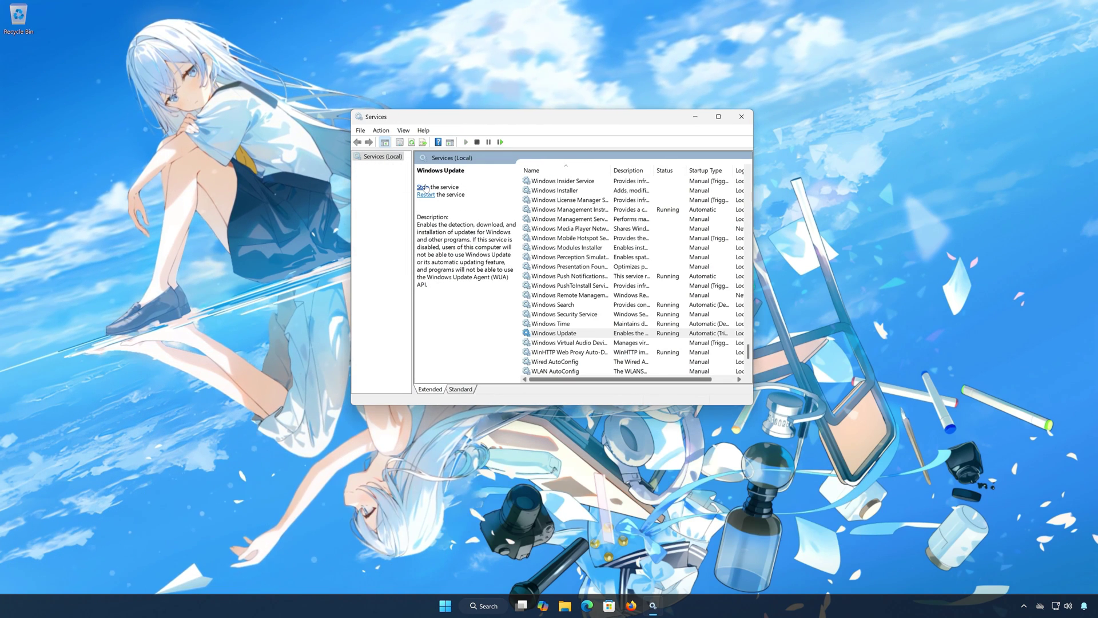
click(741, 116)
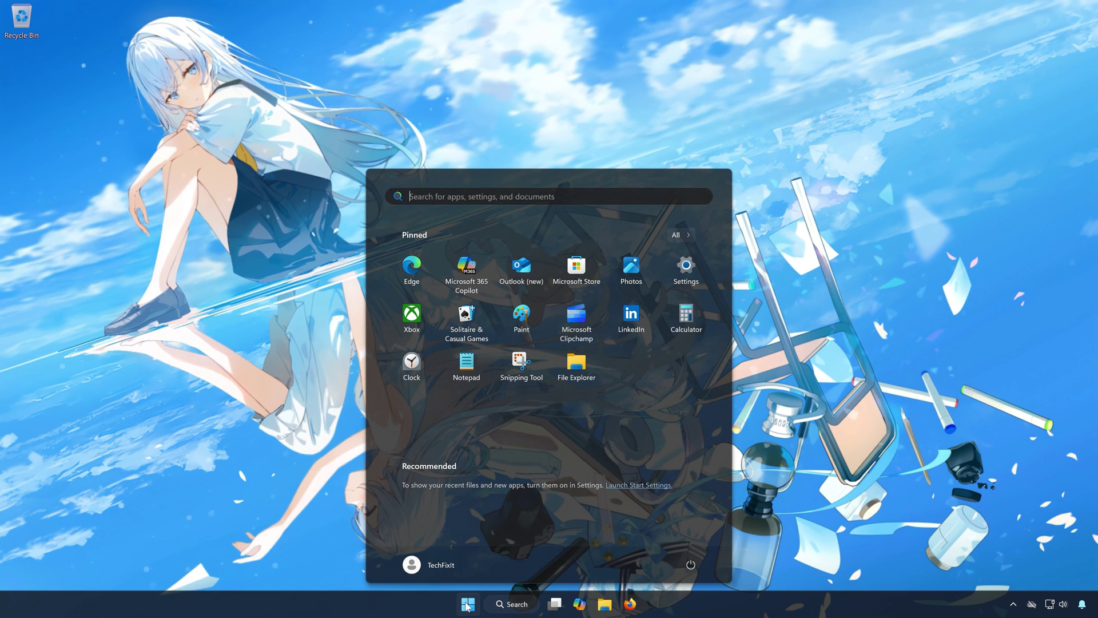
Run sfc /scannow in an elevated Command Prompt, which finds no integrity violations, then exit.
text(cmd)
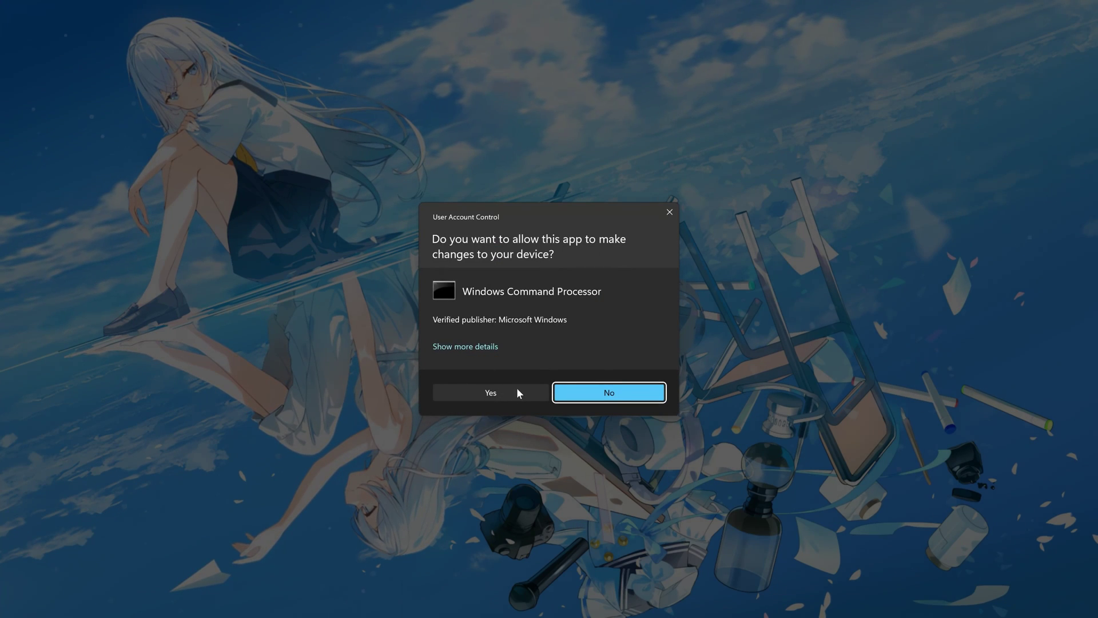
click(516, 390)
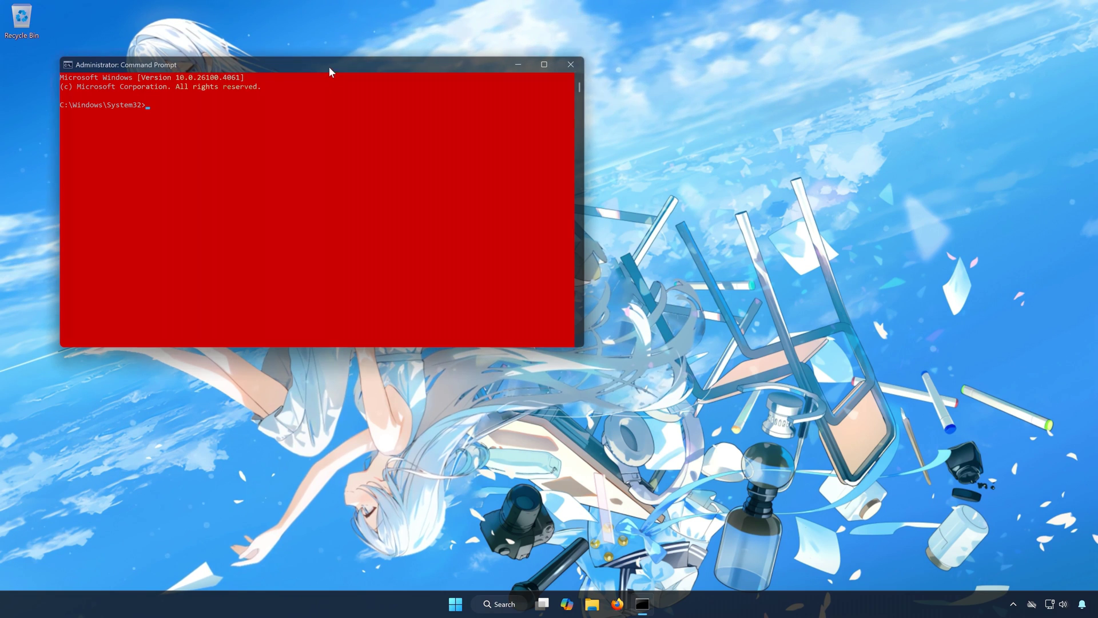
drag(329, 69, 559, 148)
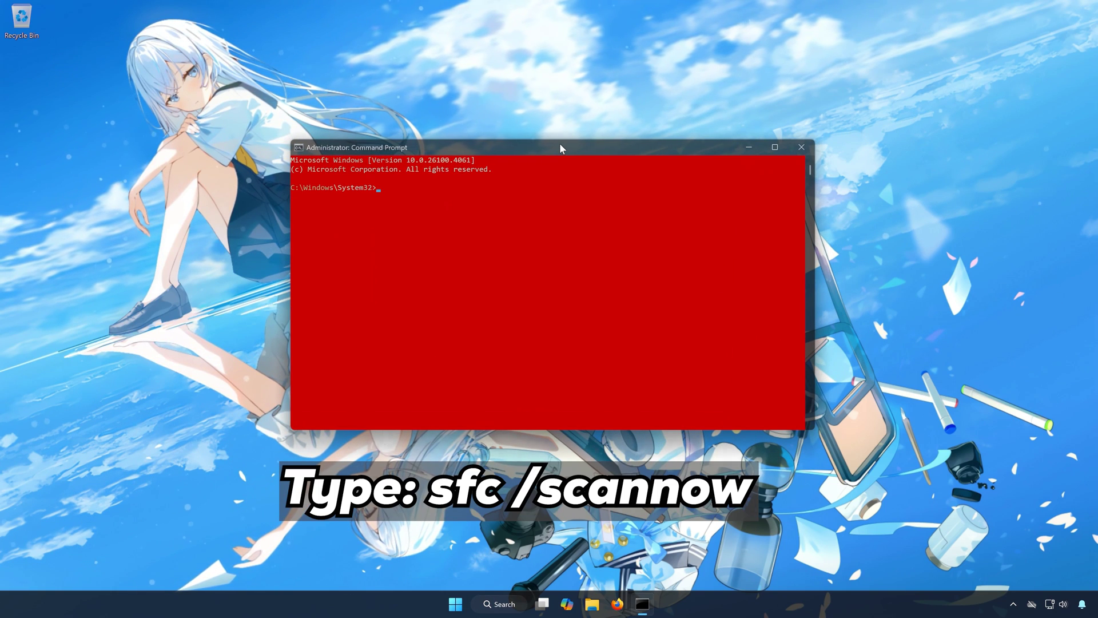
text(sfc)
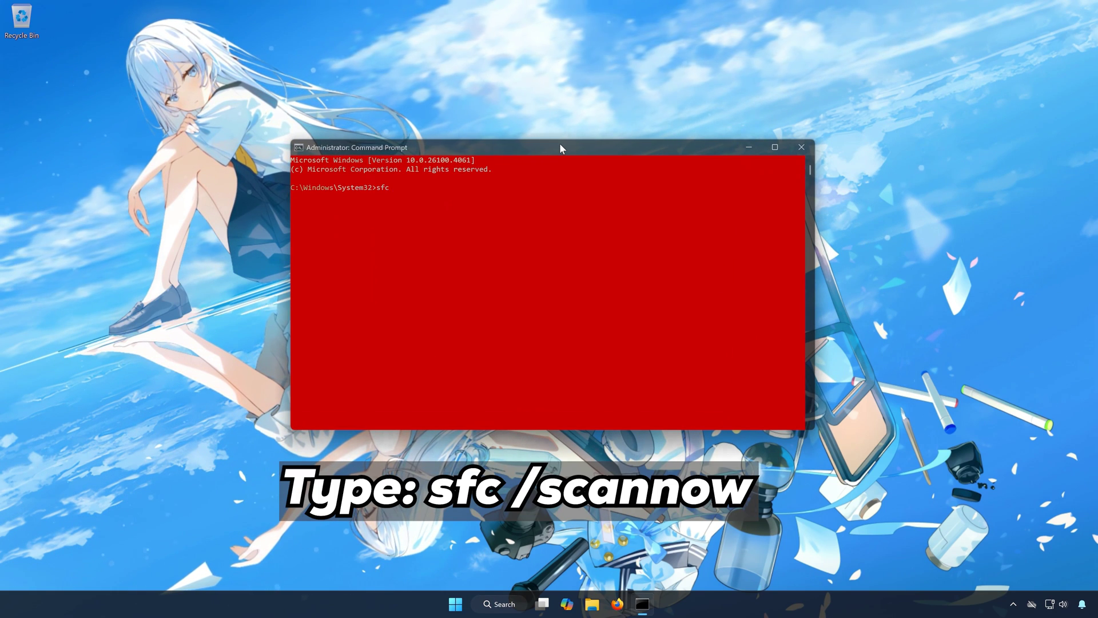
text( /scannow)
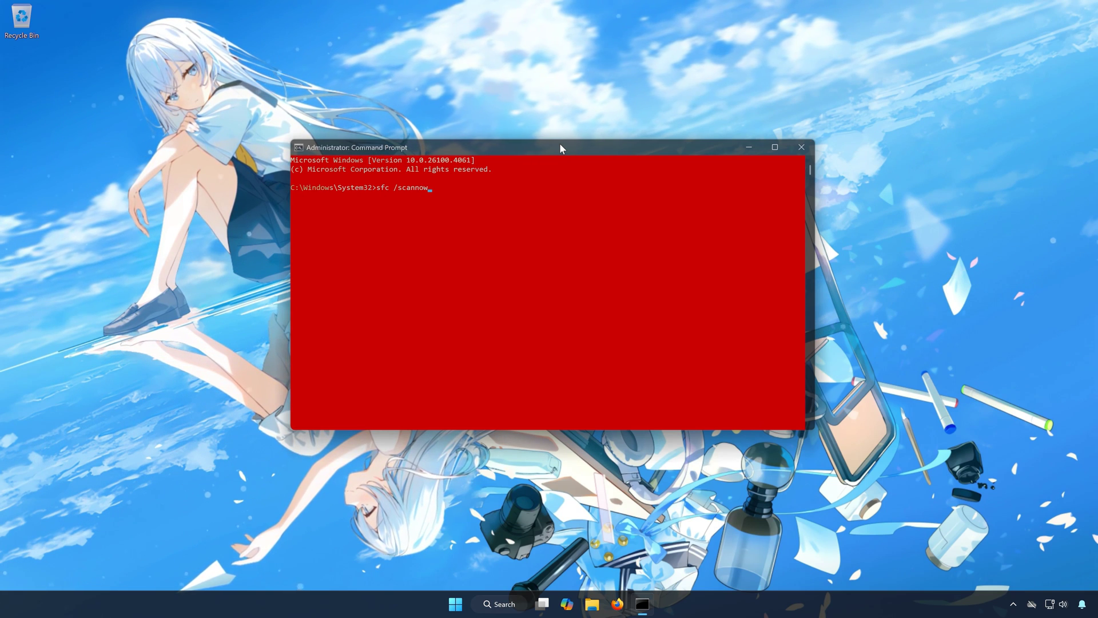
key(Return)
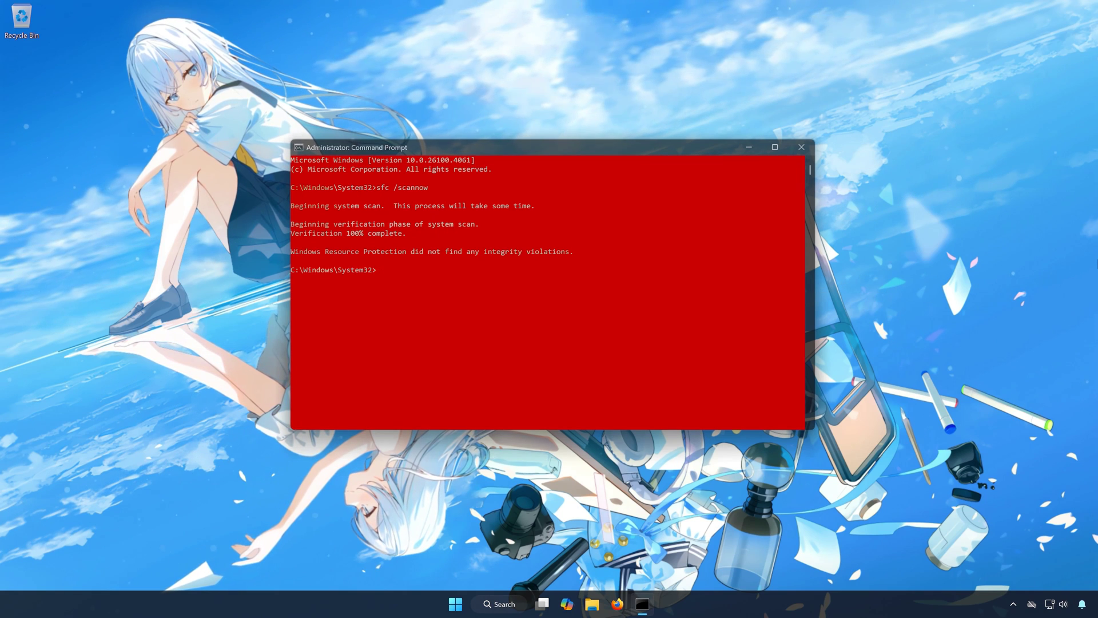
text(exi)
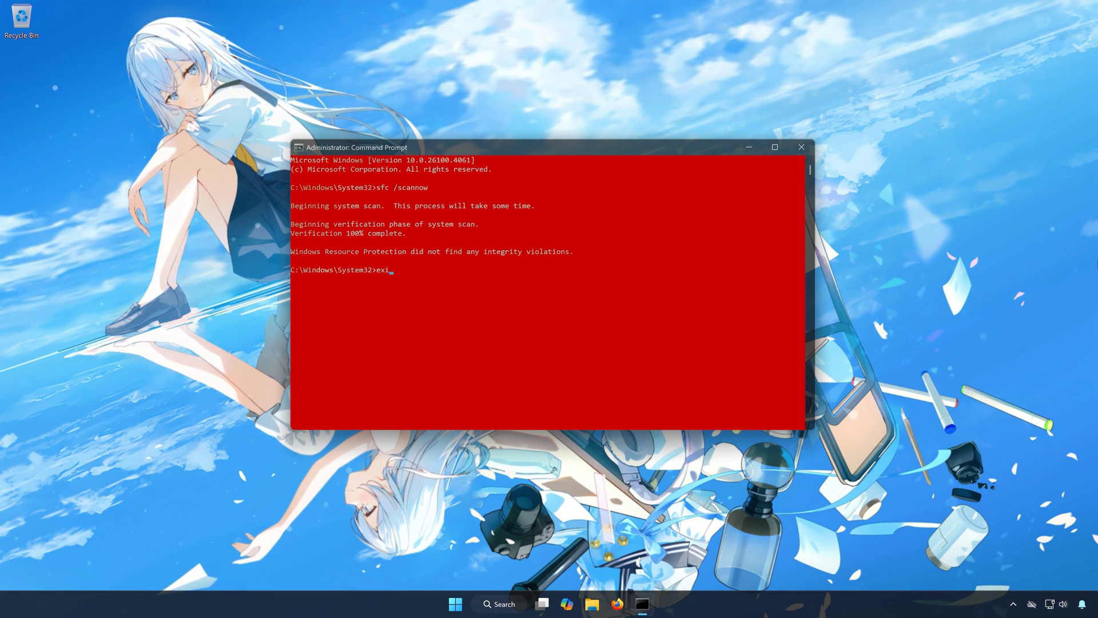
text(t)
key(Return)
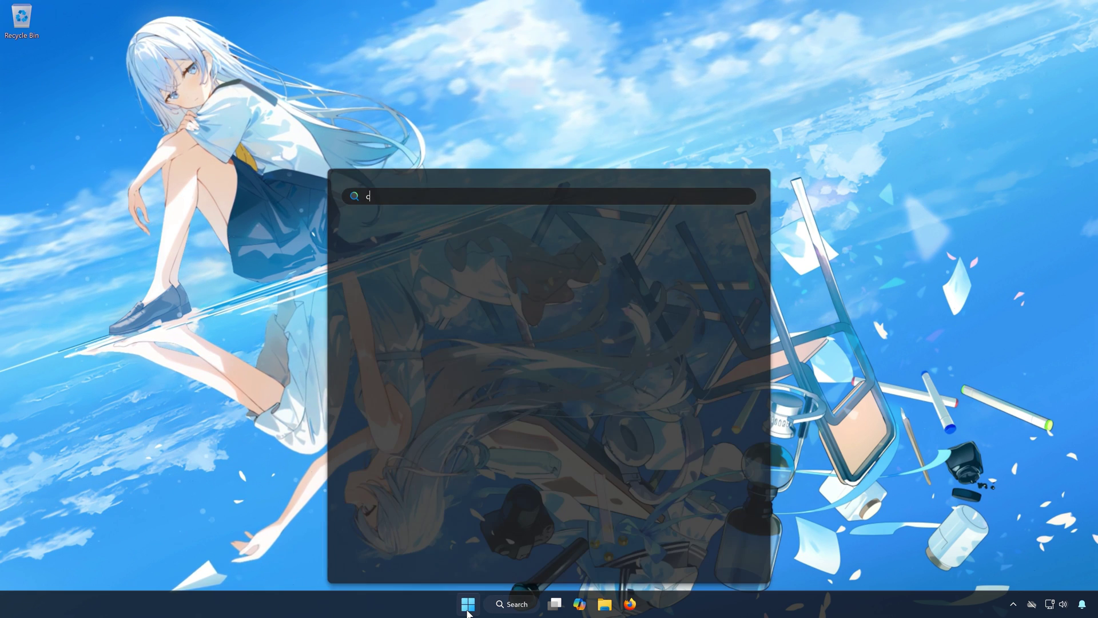
Open Command Prompt as administrator and center its window.
text(d)
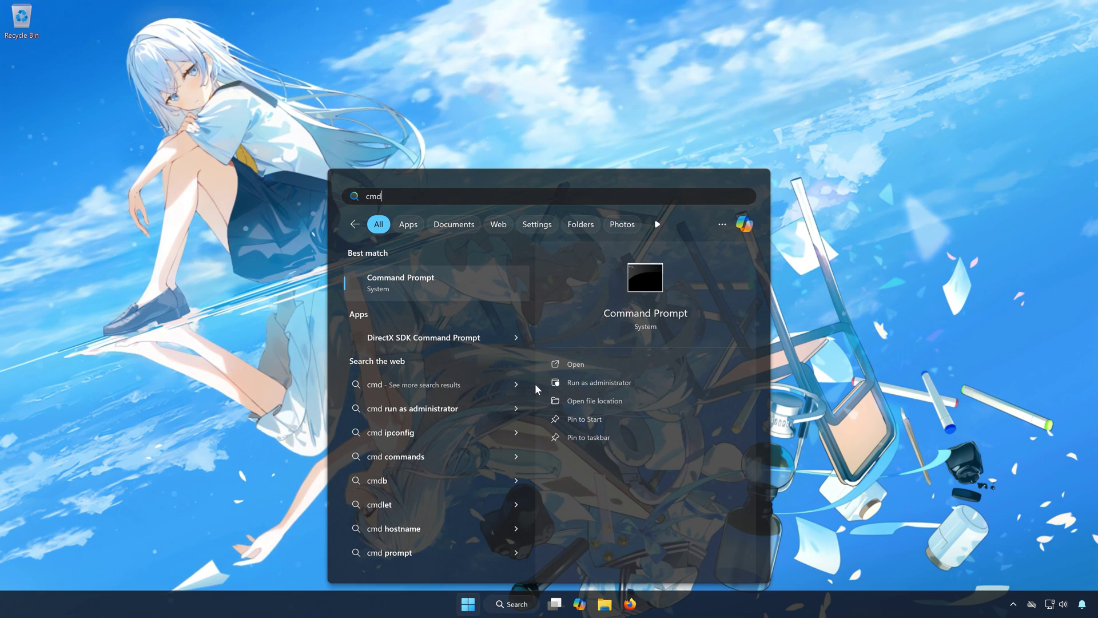
click(633, 379)
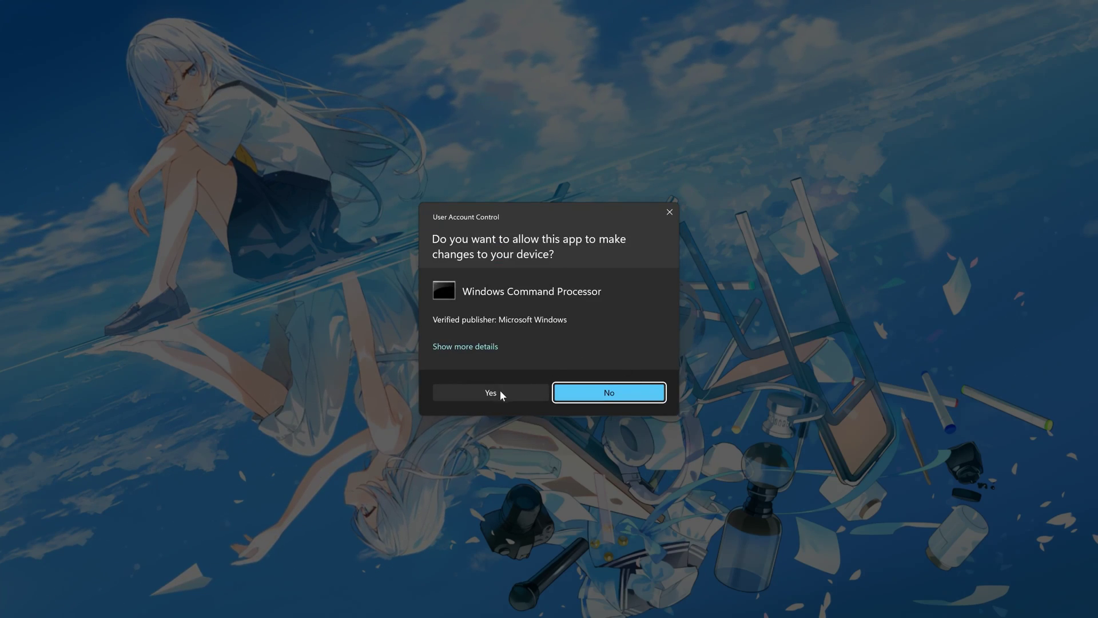
click(491, 392)
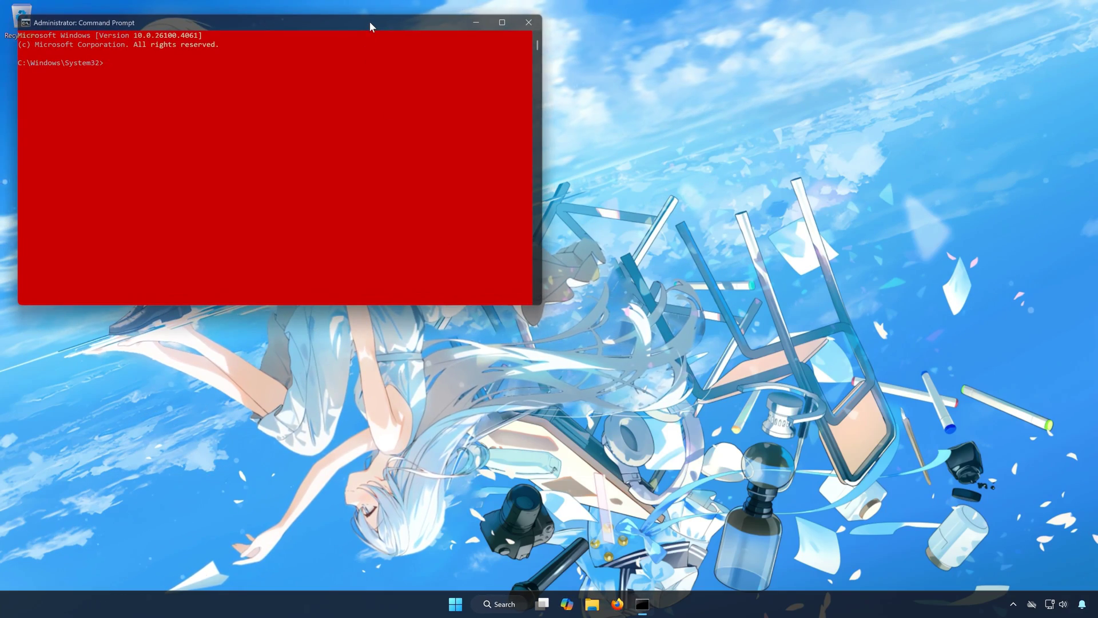
drag(369, 22, 699, 183)
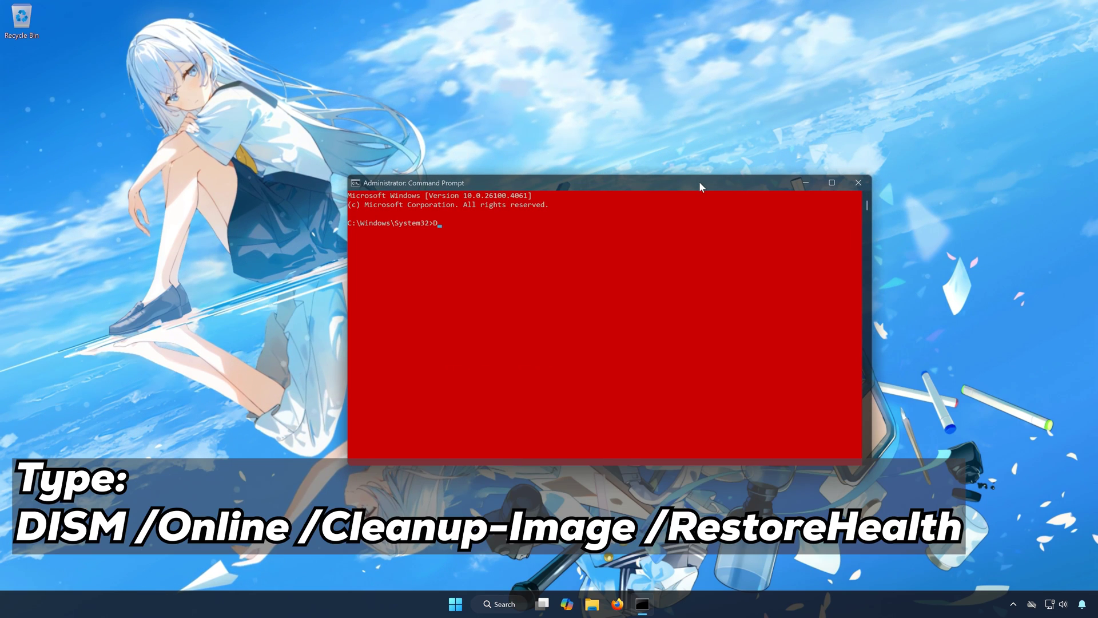
Run DISM /Online /Cleanup-Image /RestoreHealth, which fails with error 0x800f081f, then exit.
text(DISM /O)
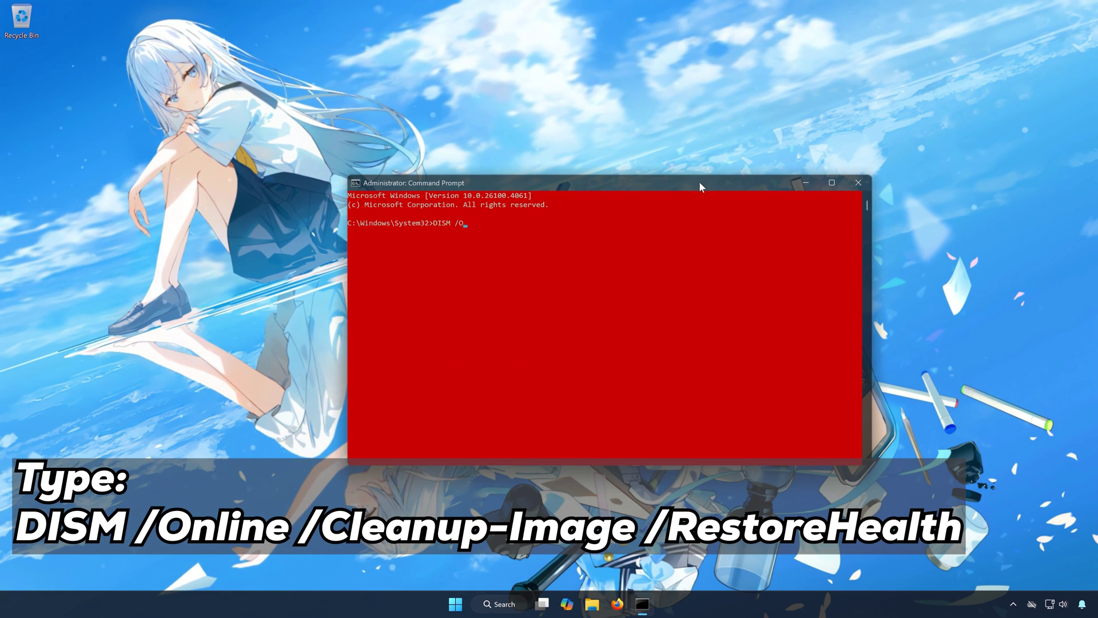
text(nline /Cl)
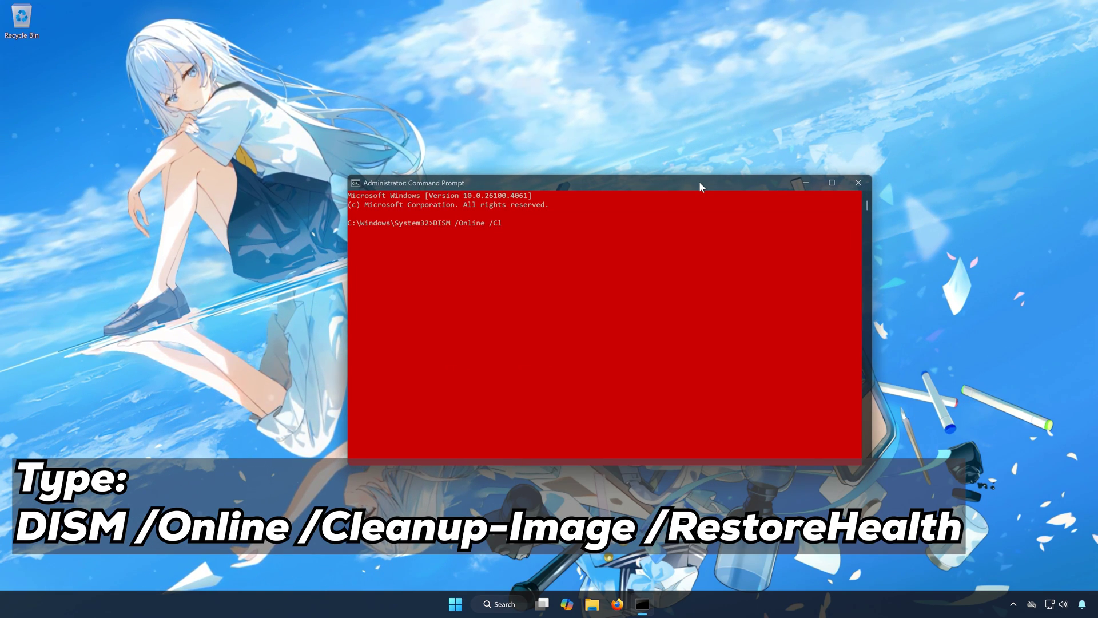
text(eanup-Ima)
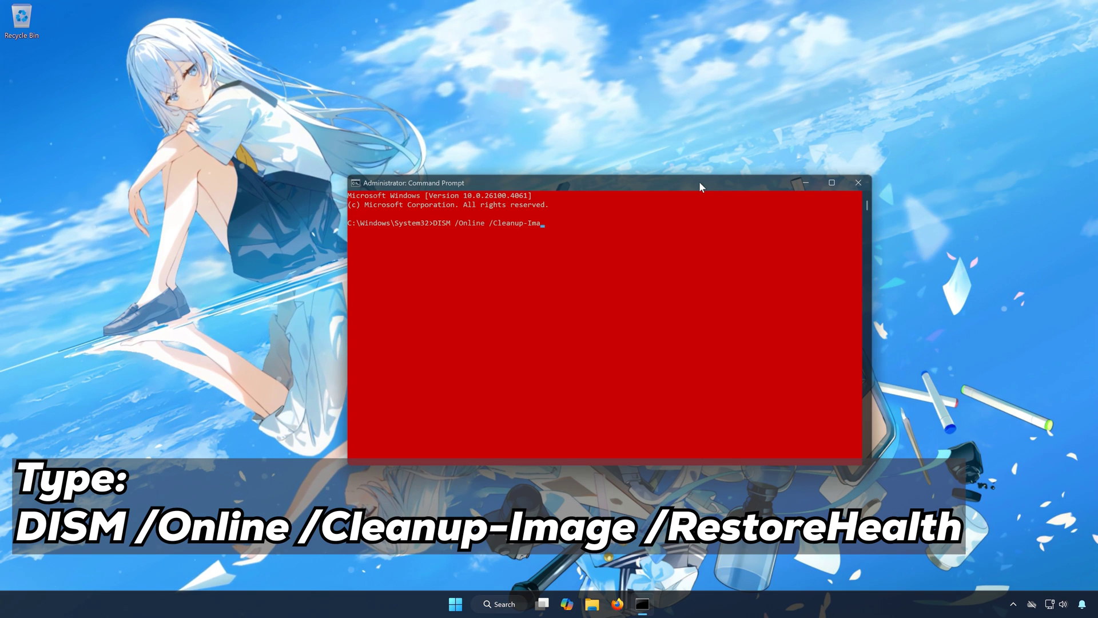
text(ge )
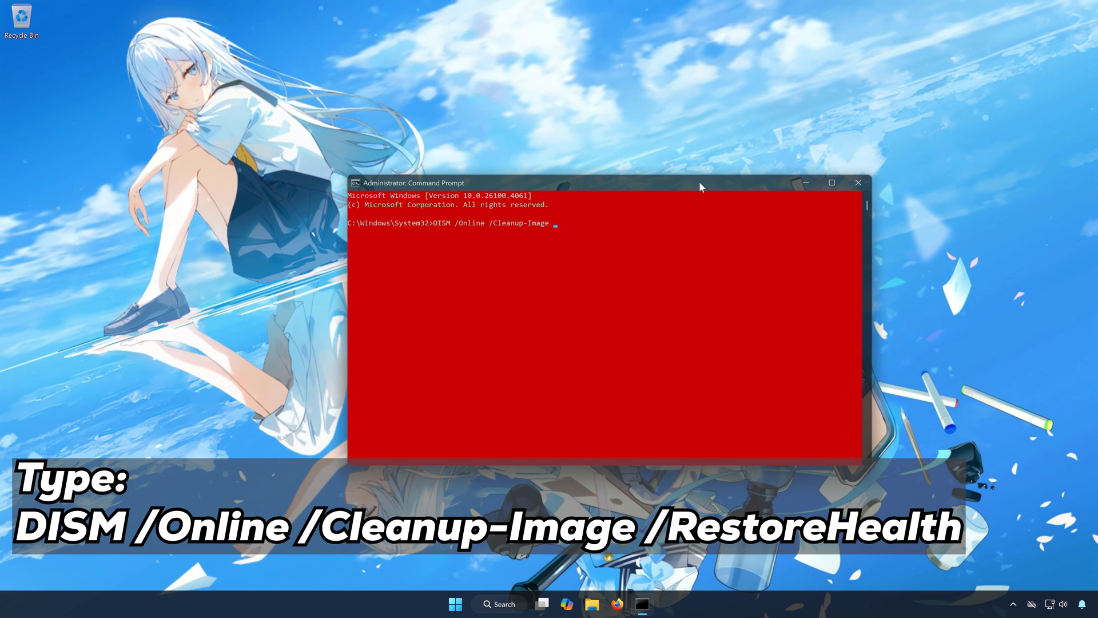
text(/Restore)
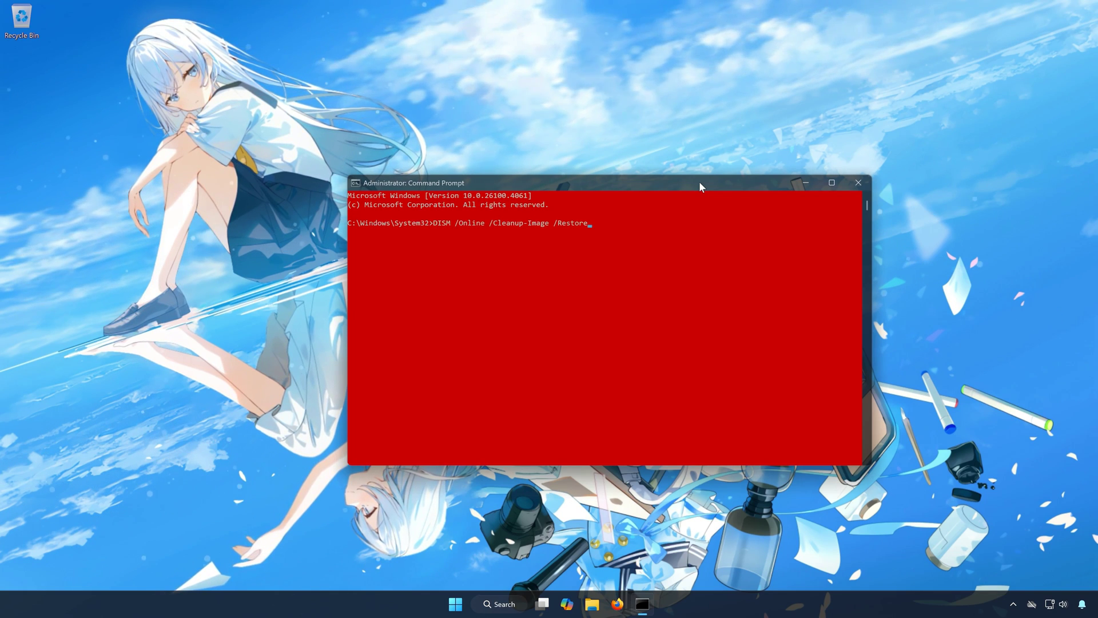
text(Hea)
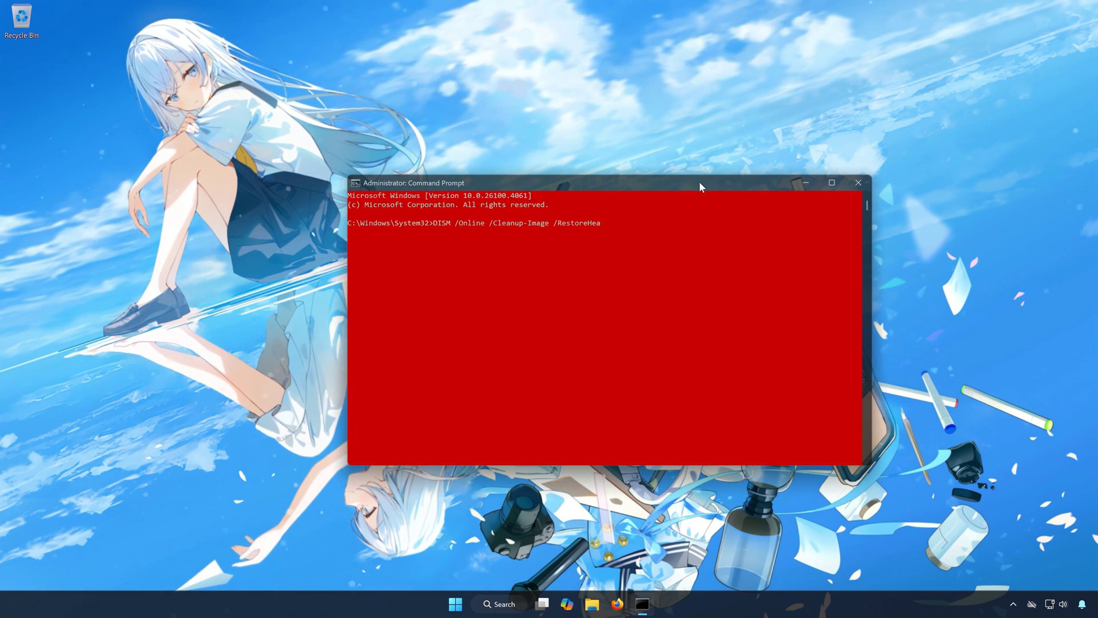
text(lth)
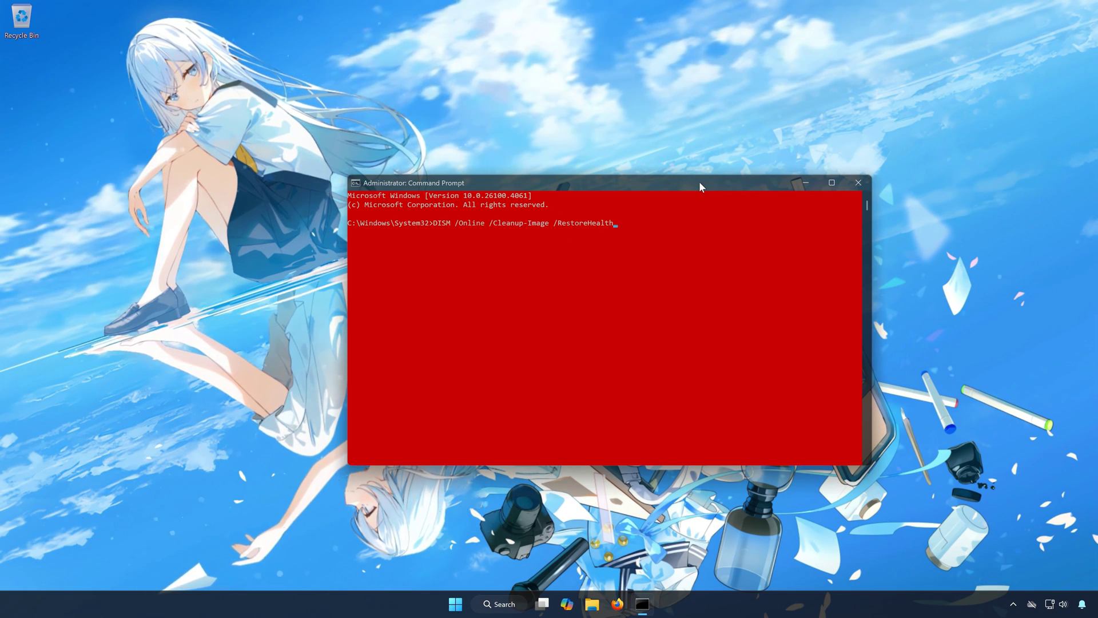
key(Return)
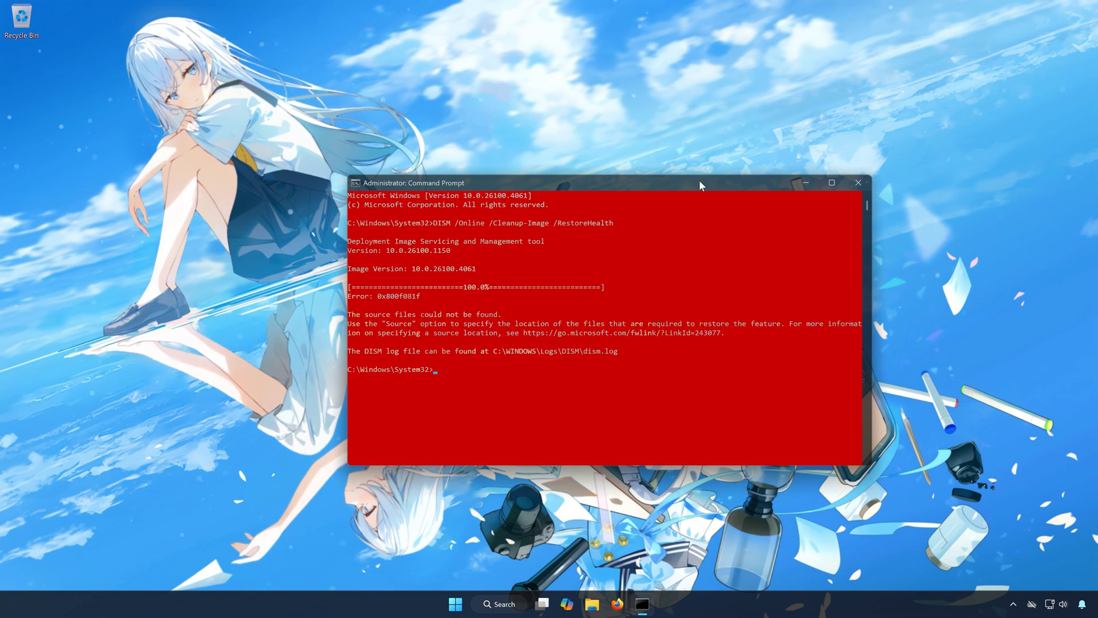
text(exit)
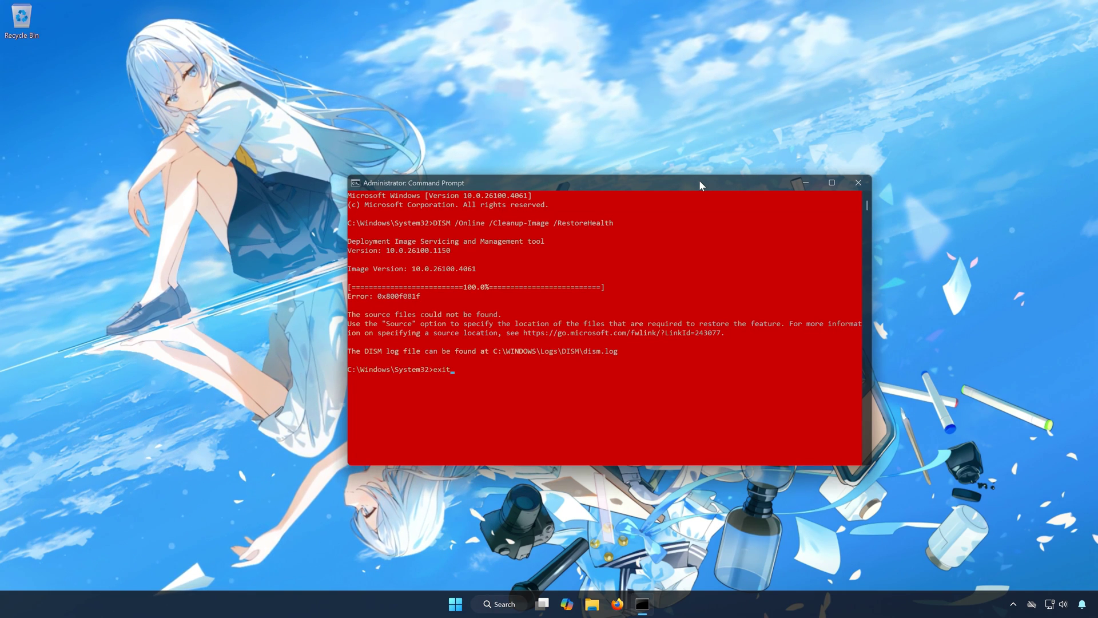
key(Return)
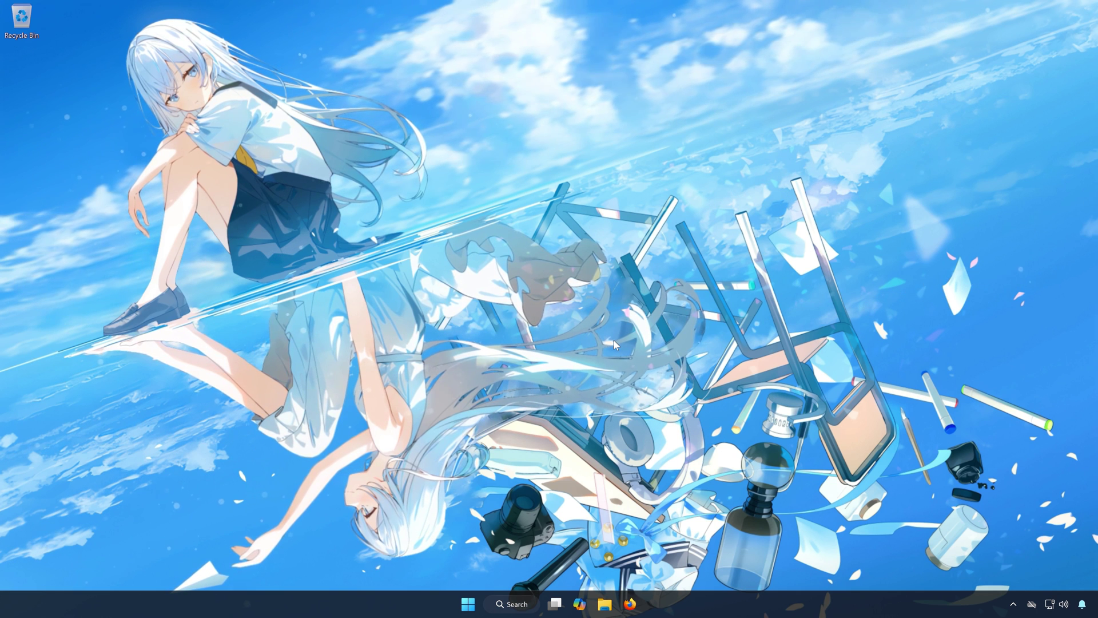
In Settings, go to System > Recovery and choose Restart now for Advanced startup.
click(467, 604)
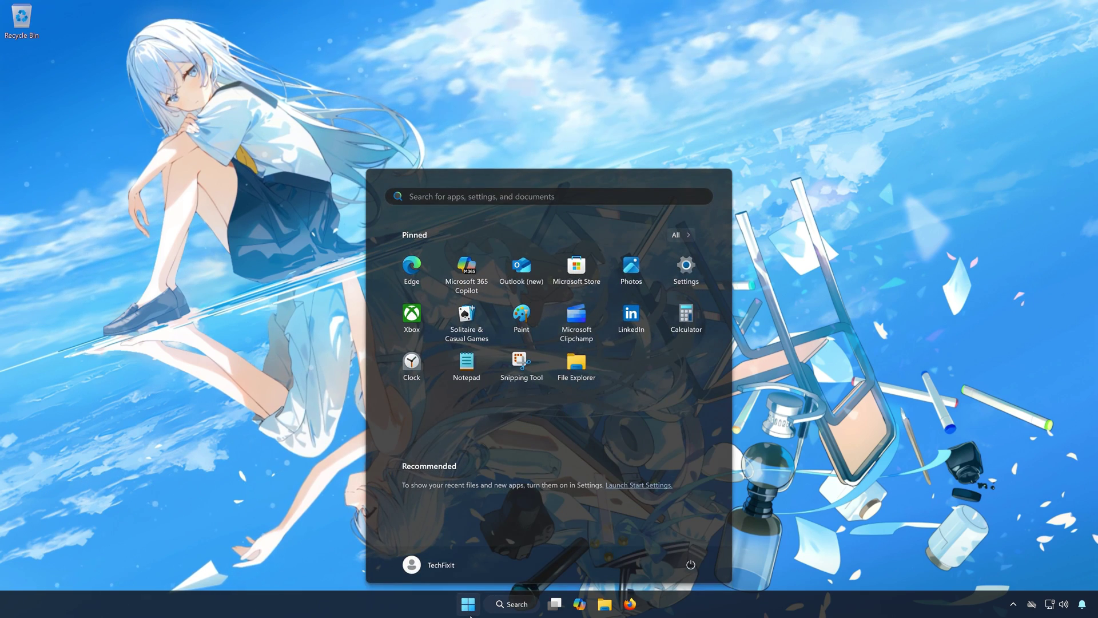
click(684, 277)
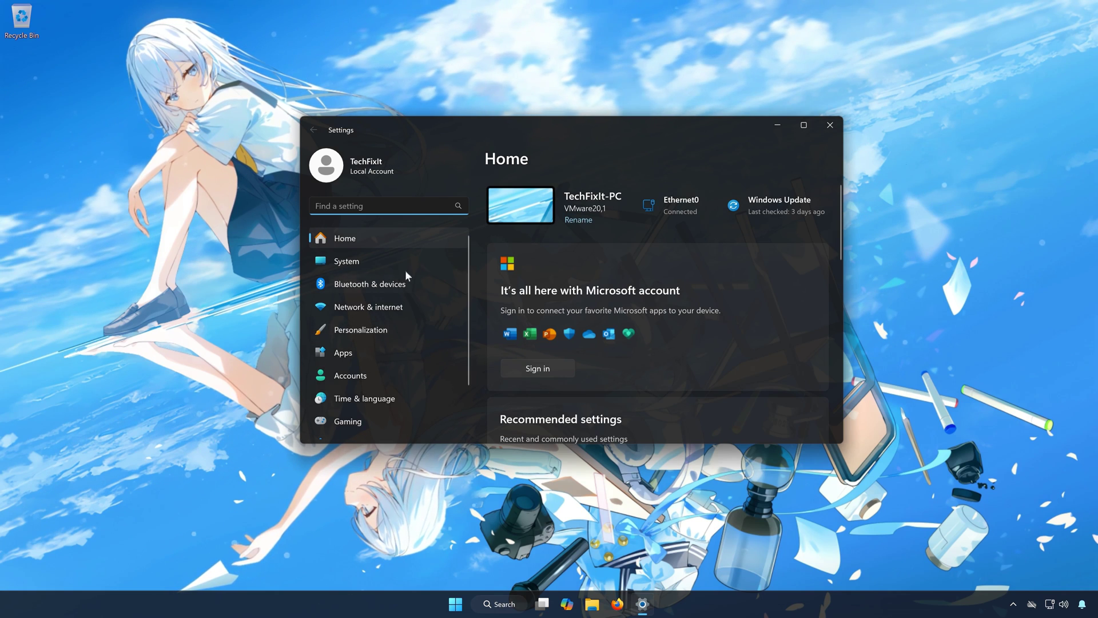
click(369, 262)
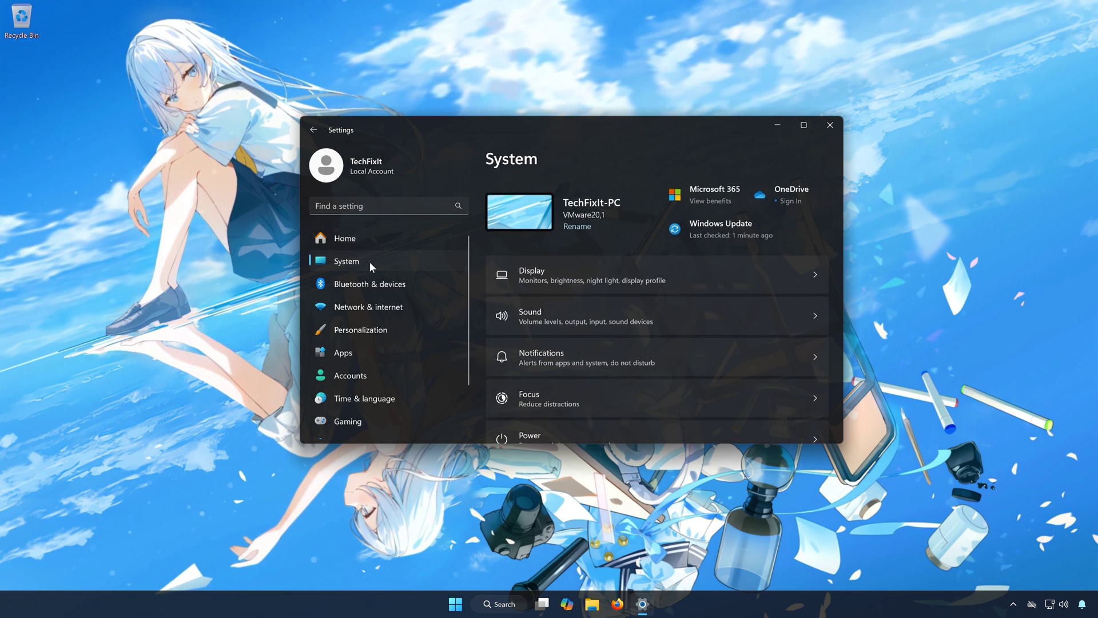
scroll(663, 328, down, 5)
scroll(664, 329, down, 3)
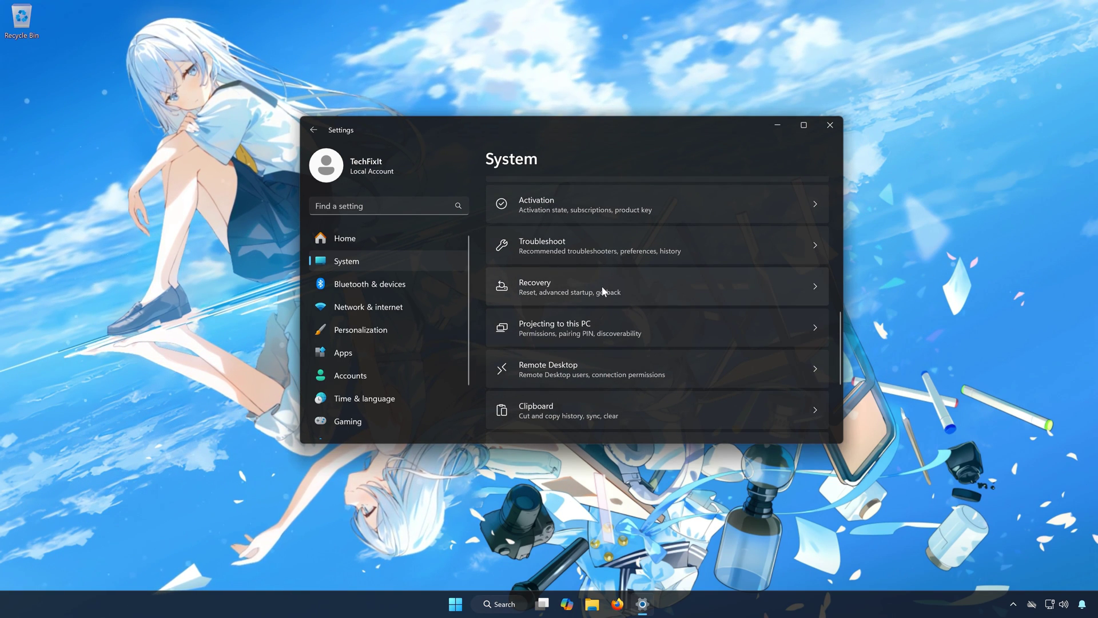
click(603, 291)
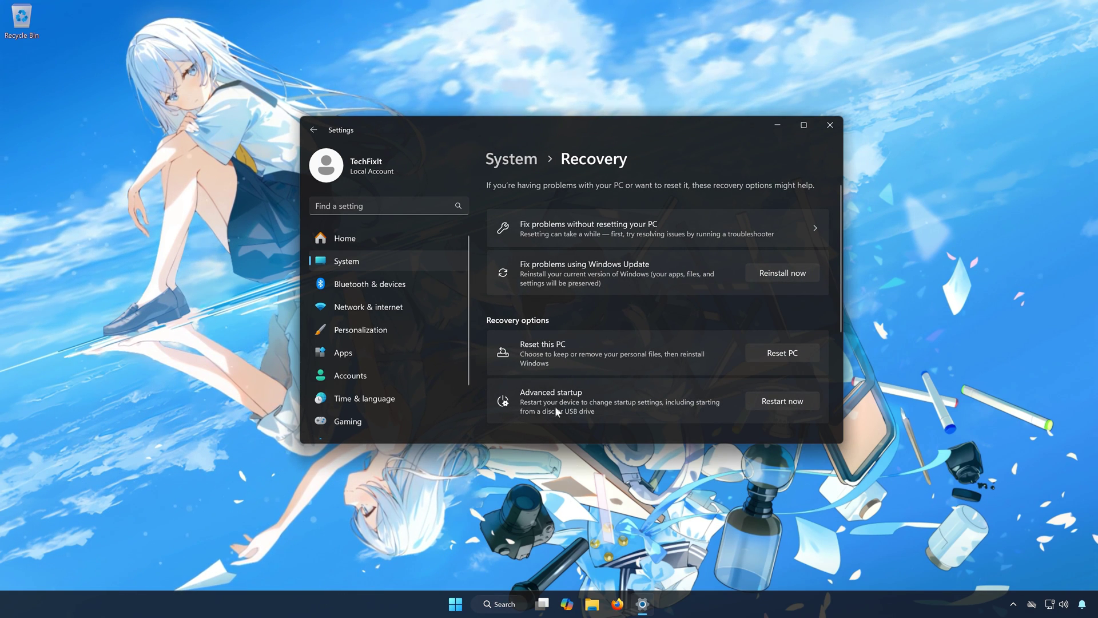
click(793, 400)
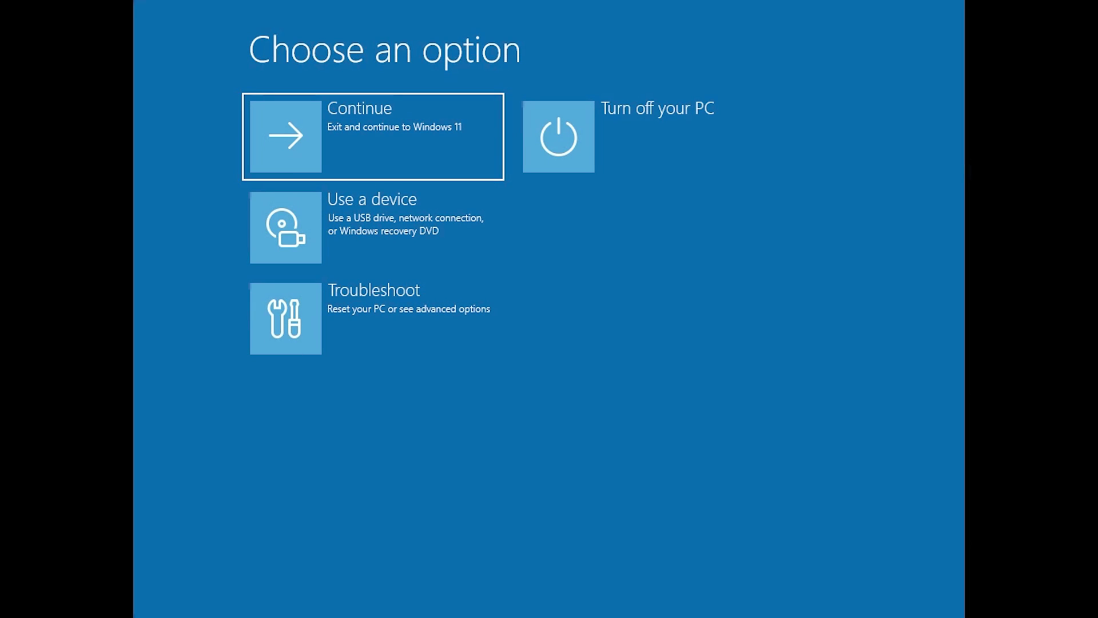
Go to Troubleshoot > Advanced options > Startup Settings and restart to pick Safe Mode.
click(412, 323)
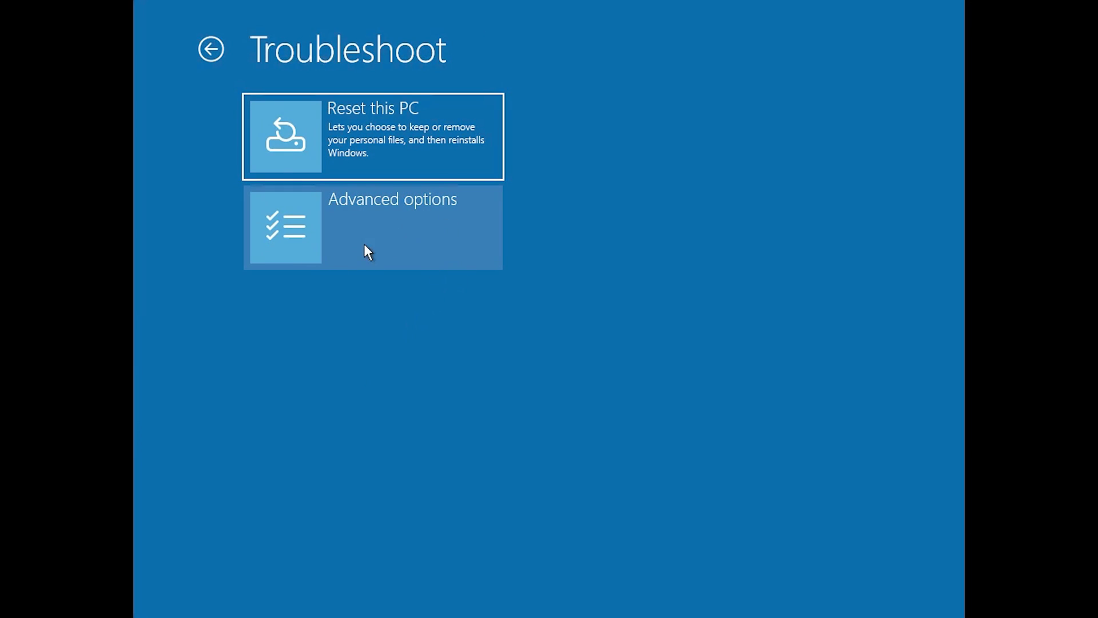
click(419, 218)
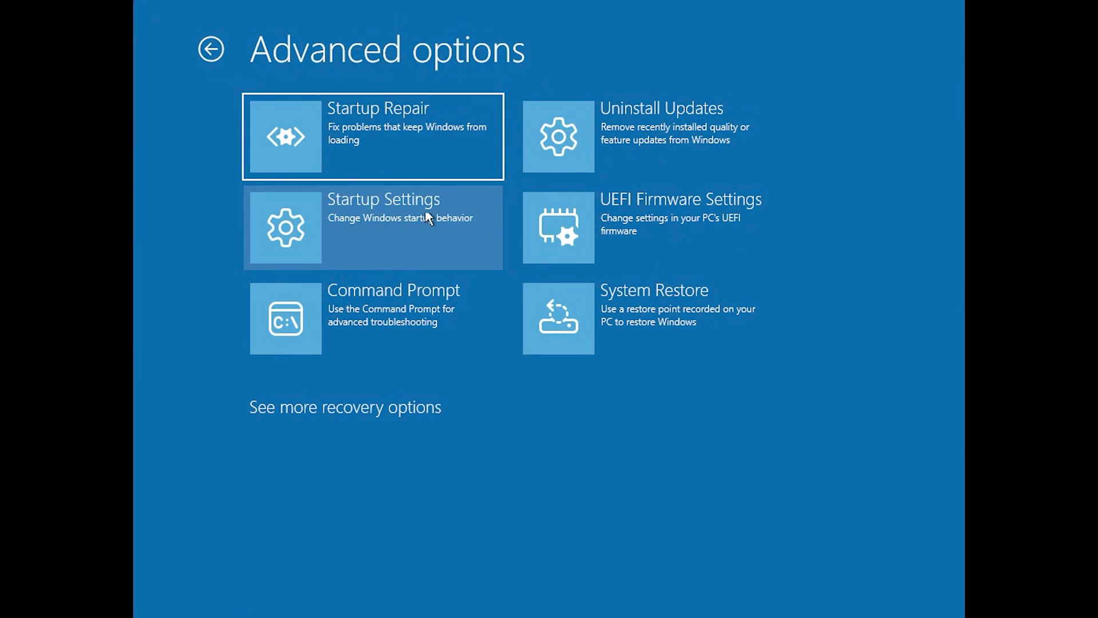
click(393, 225)
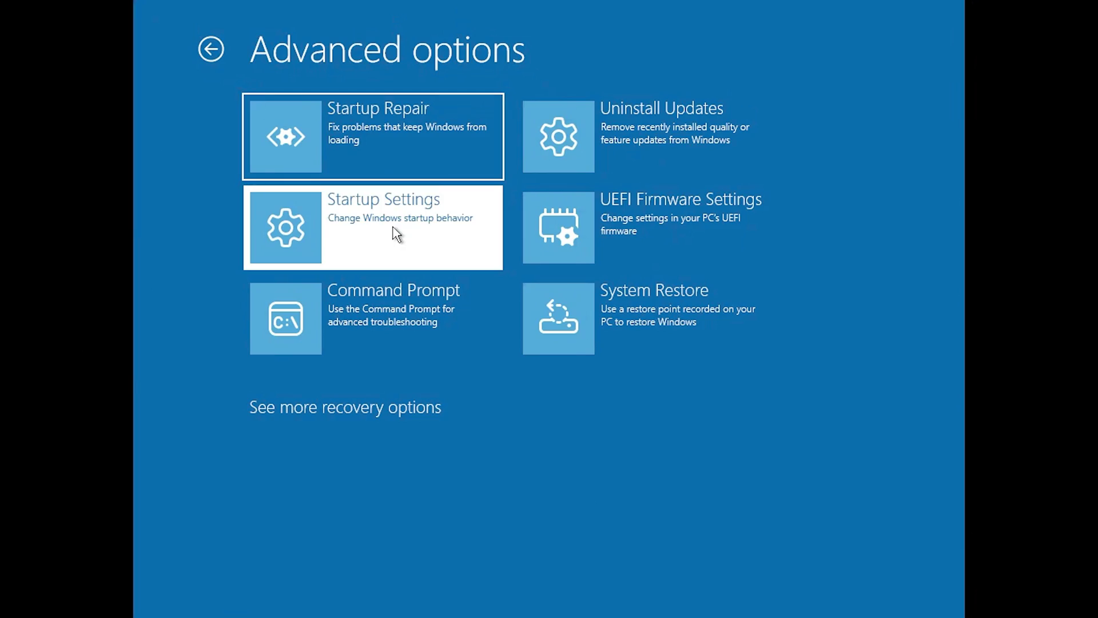
click(742, 276)
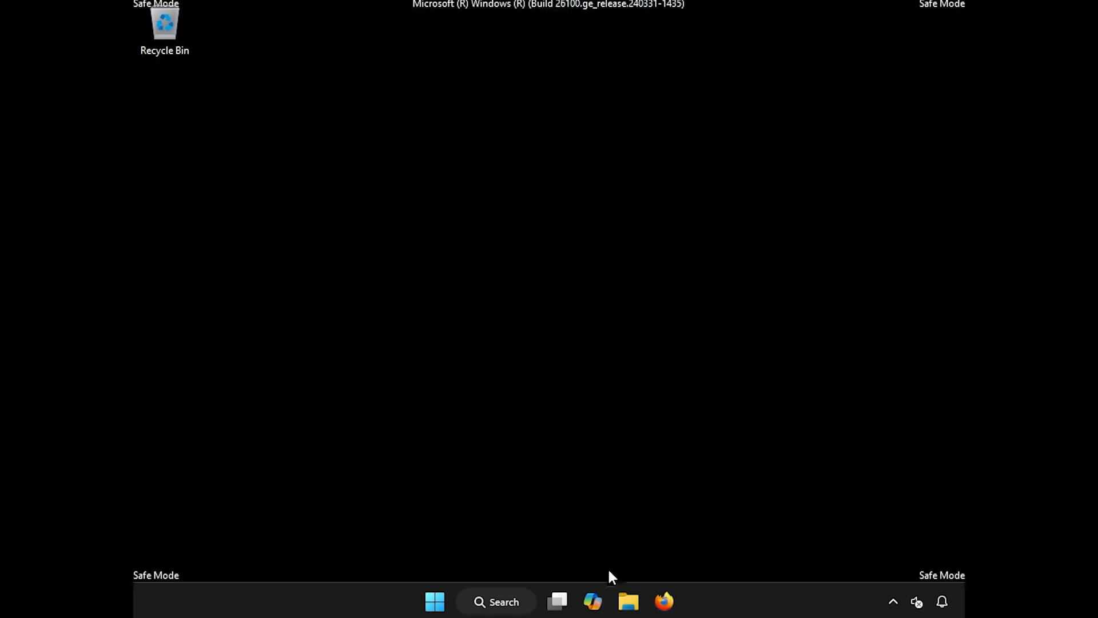
In File Explorer, browse to the Windows folder on Local Disk (C:).
click(633, 611)
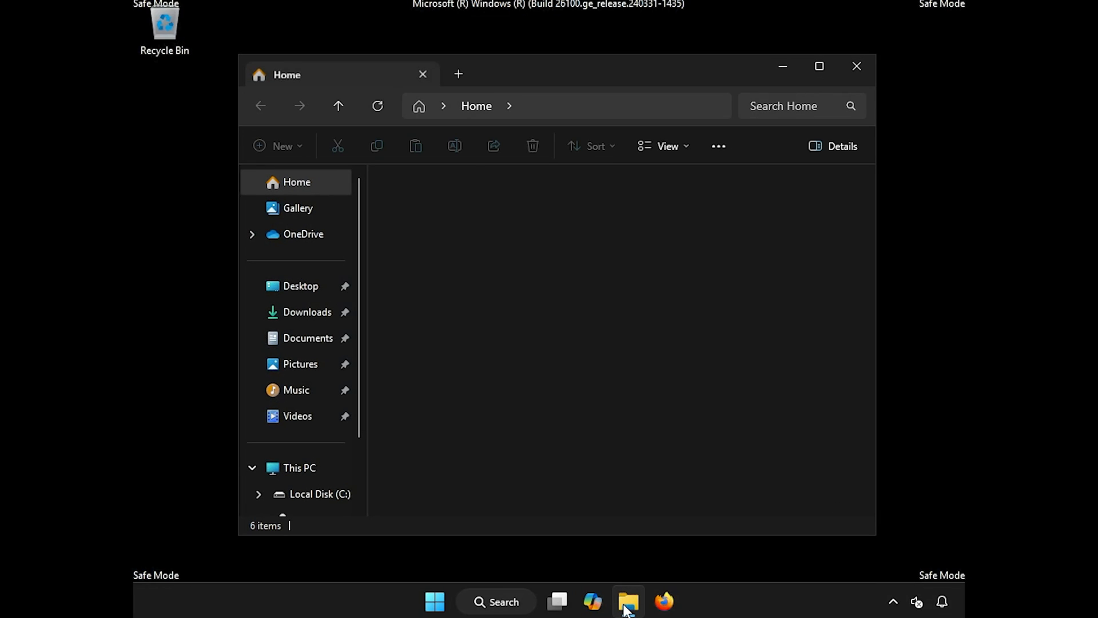
scroll(351, 518, down, 2)
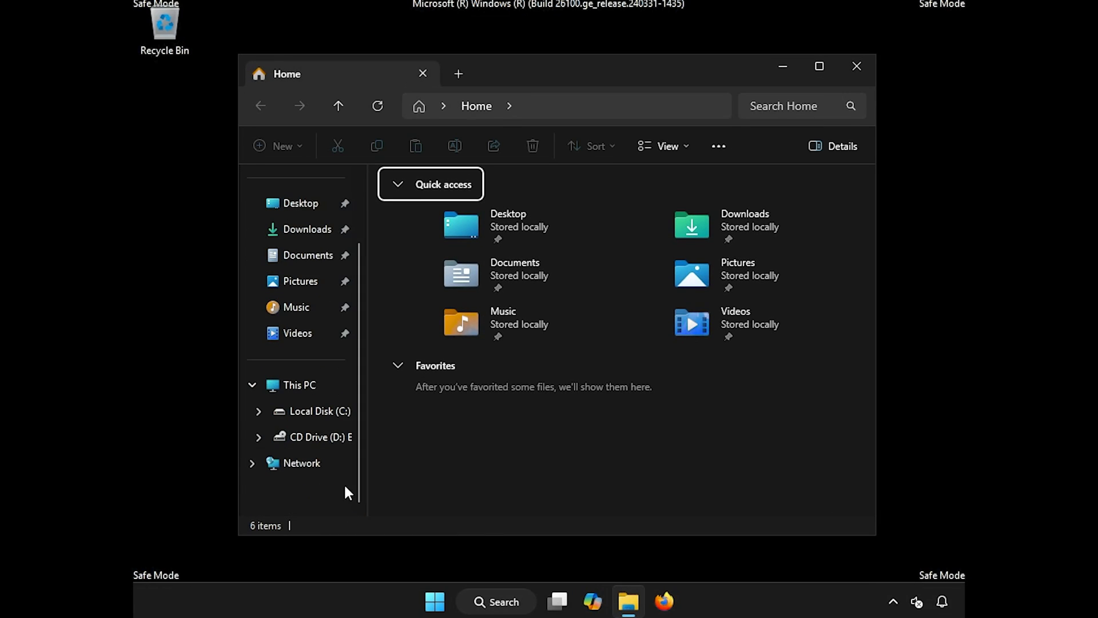
click(330, 420)
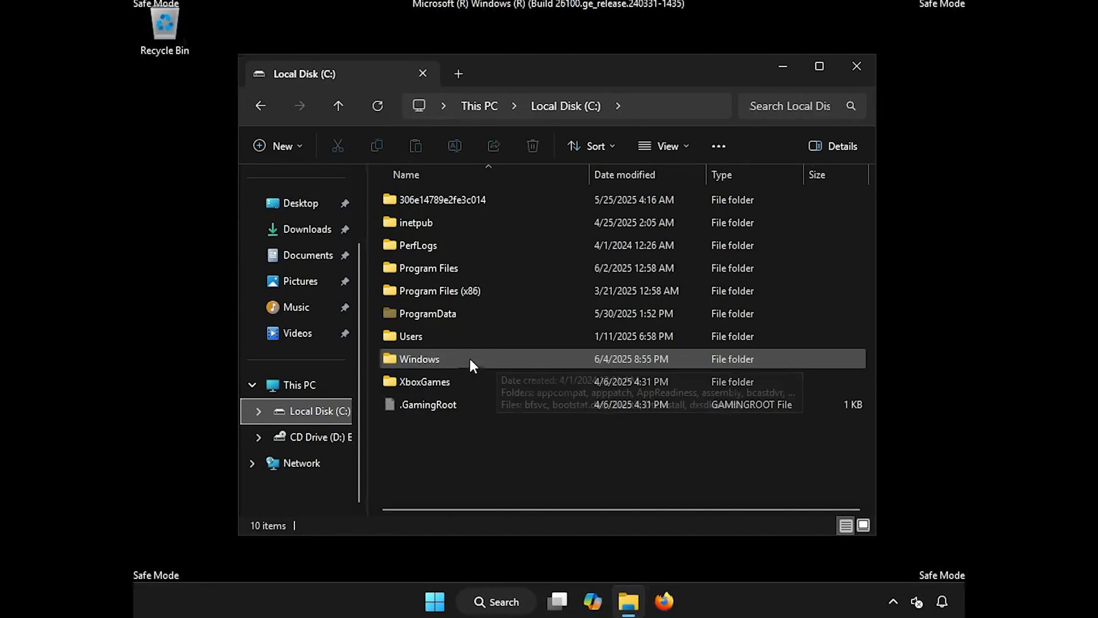
click(484, 356)
double_click(485, 359)
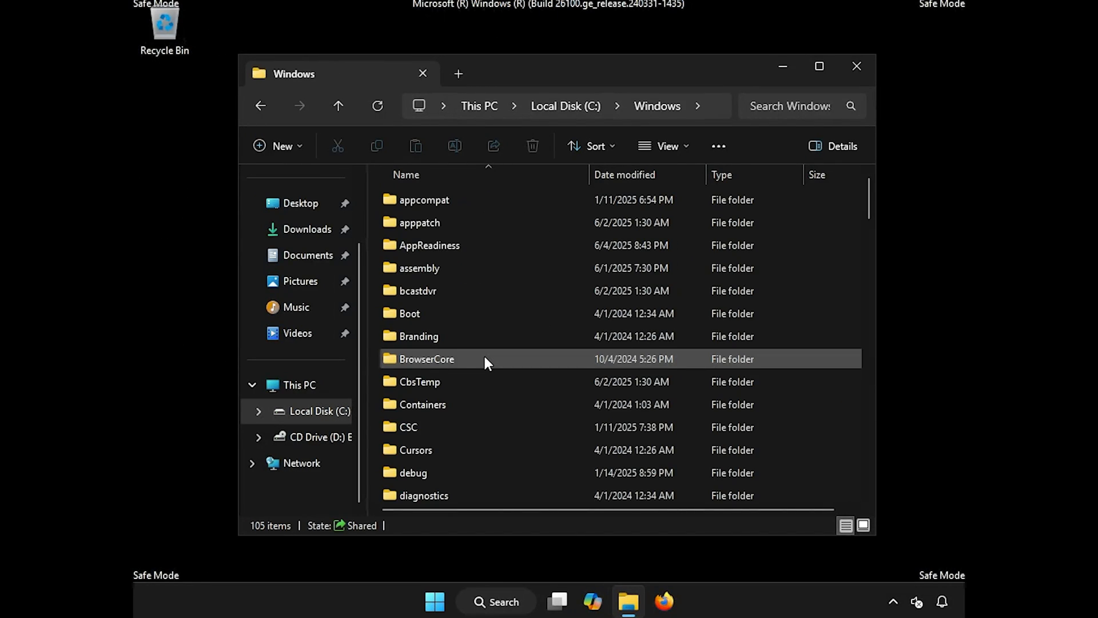
click(485, 358)
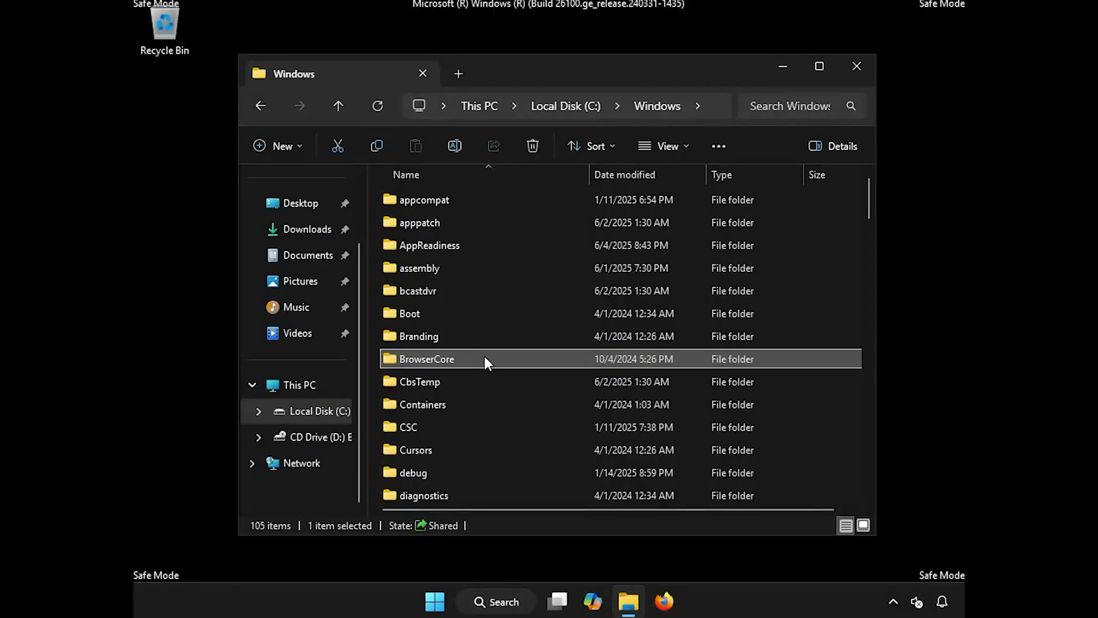
Delete the SoftwareDistribution folder from C:\Windows and close File Explorer.
scroll(485, 360, down, 9)
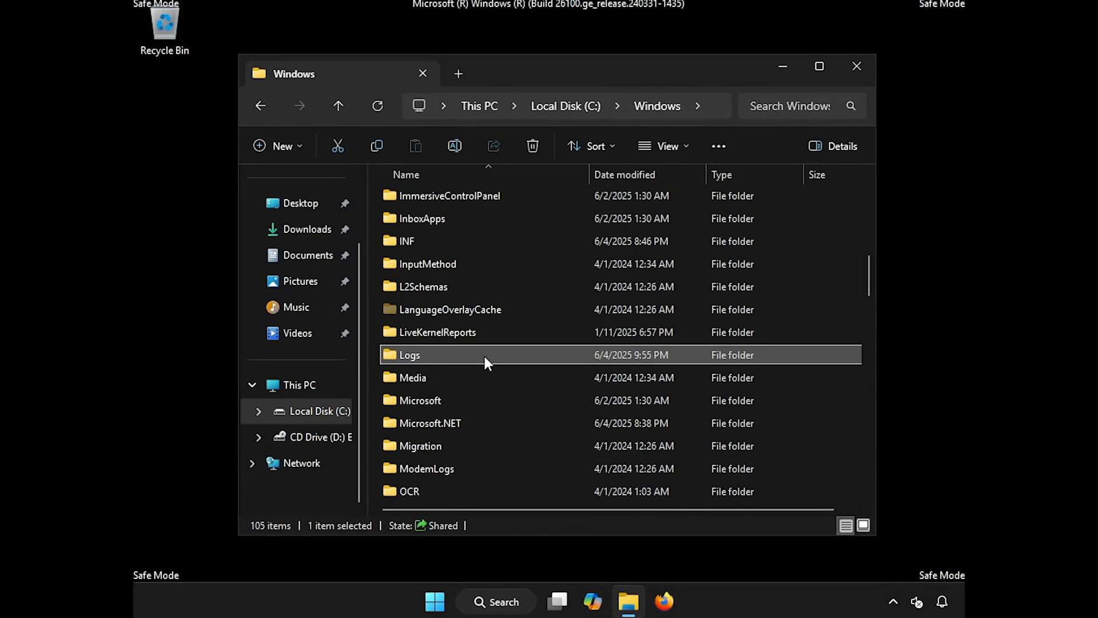
key(s)
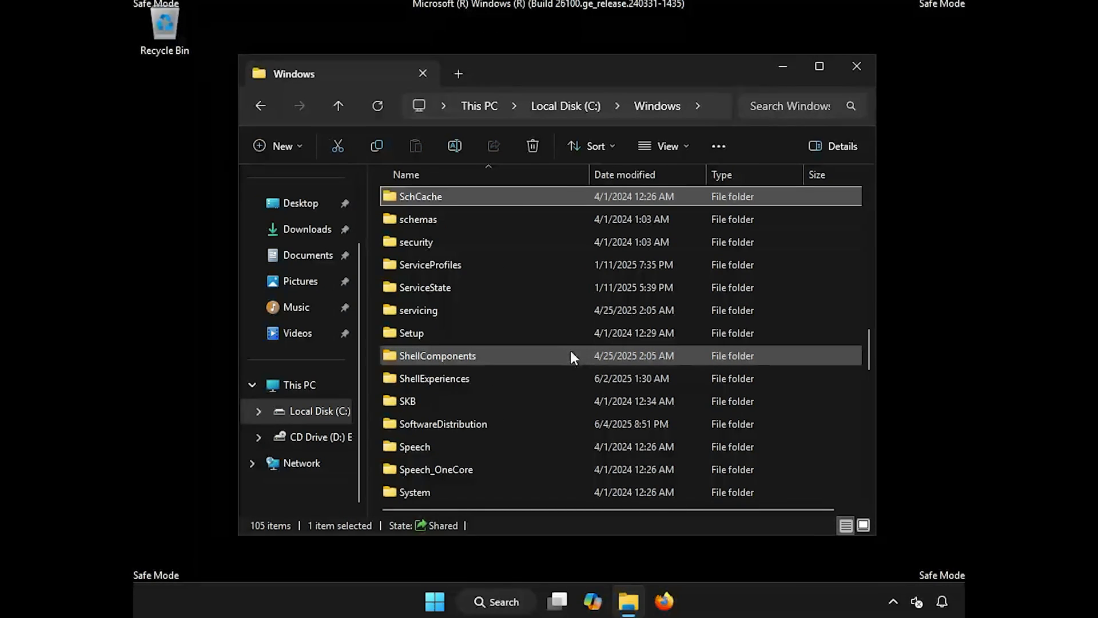
click(479, 424)
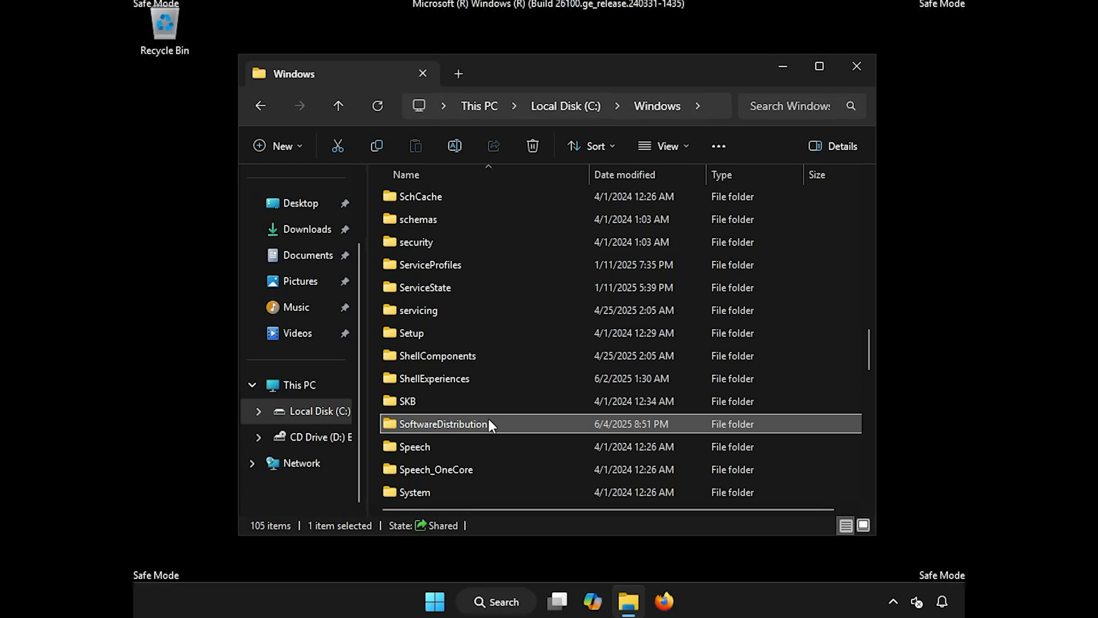
right_click(488, 424)
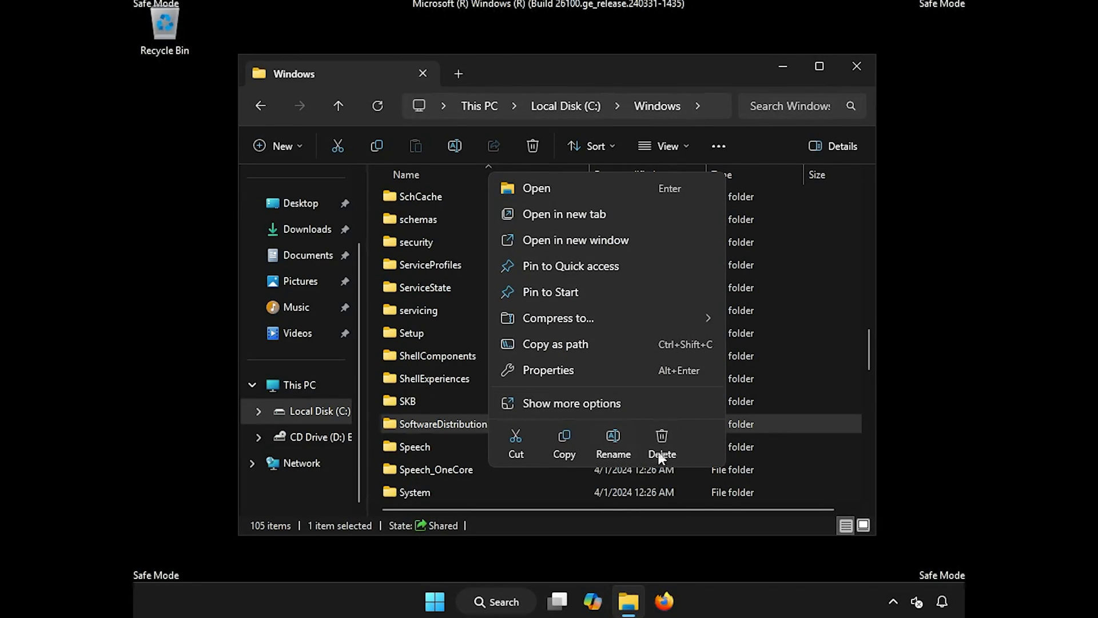
click(670, 434)
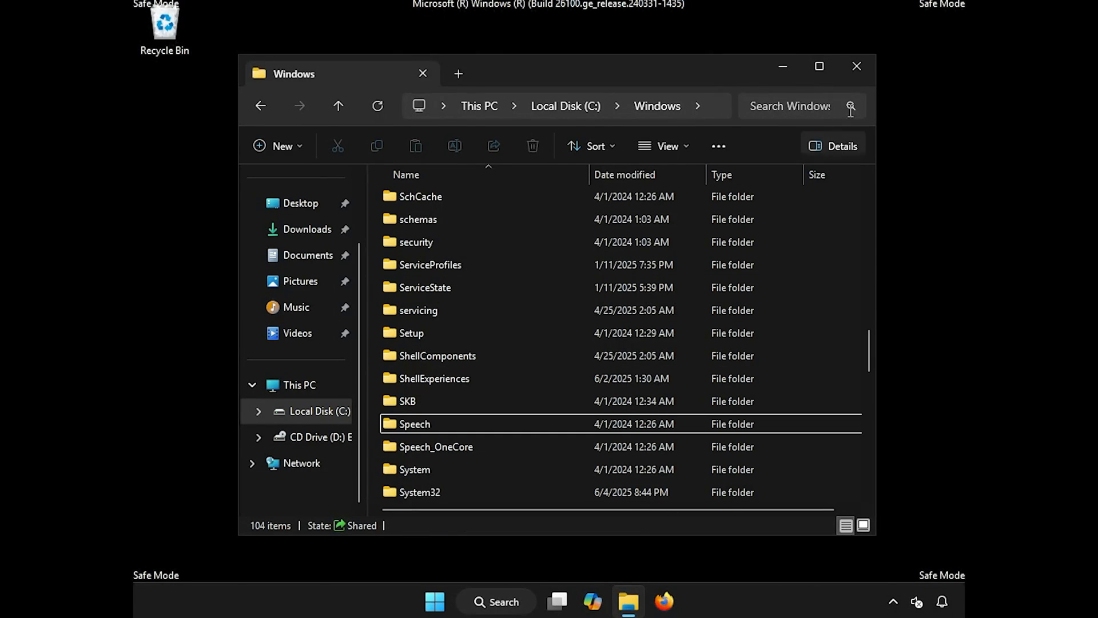
click(857, 69)
Restart the PC out of Safe Mode, then check for updates on Settings' Windows Update page.
click(435, 601)
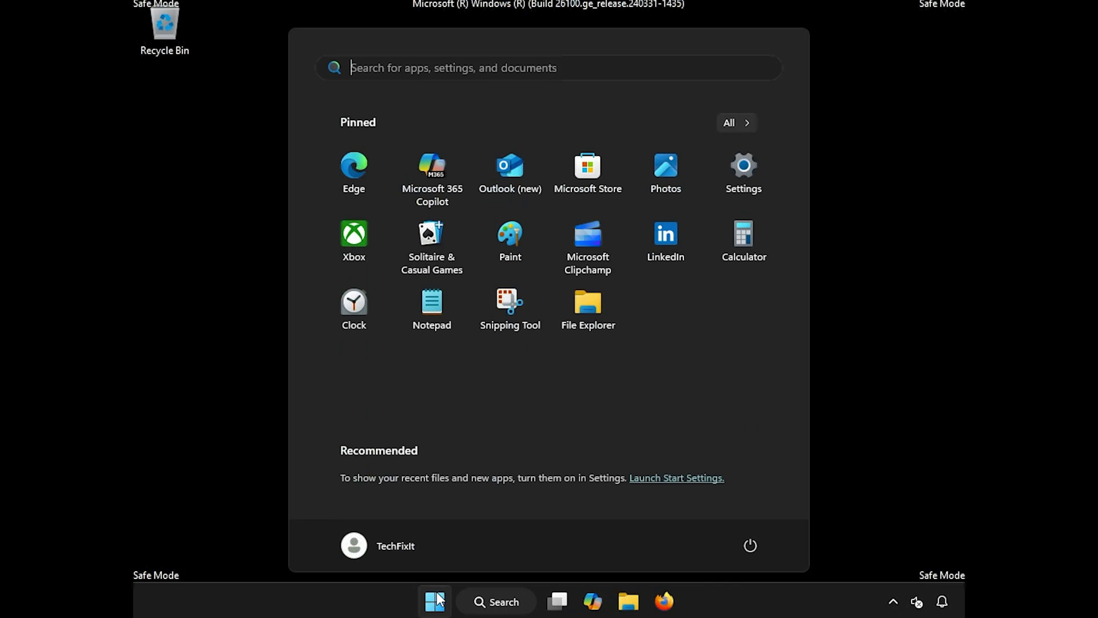
click(744, 547)
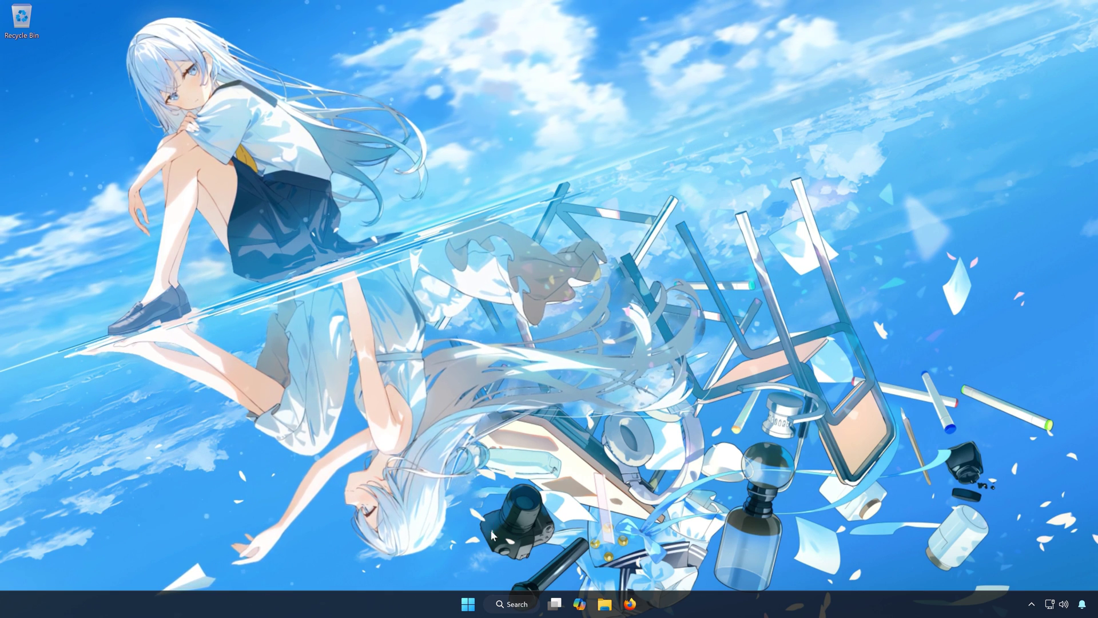
click(470, 602)
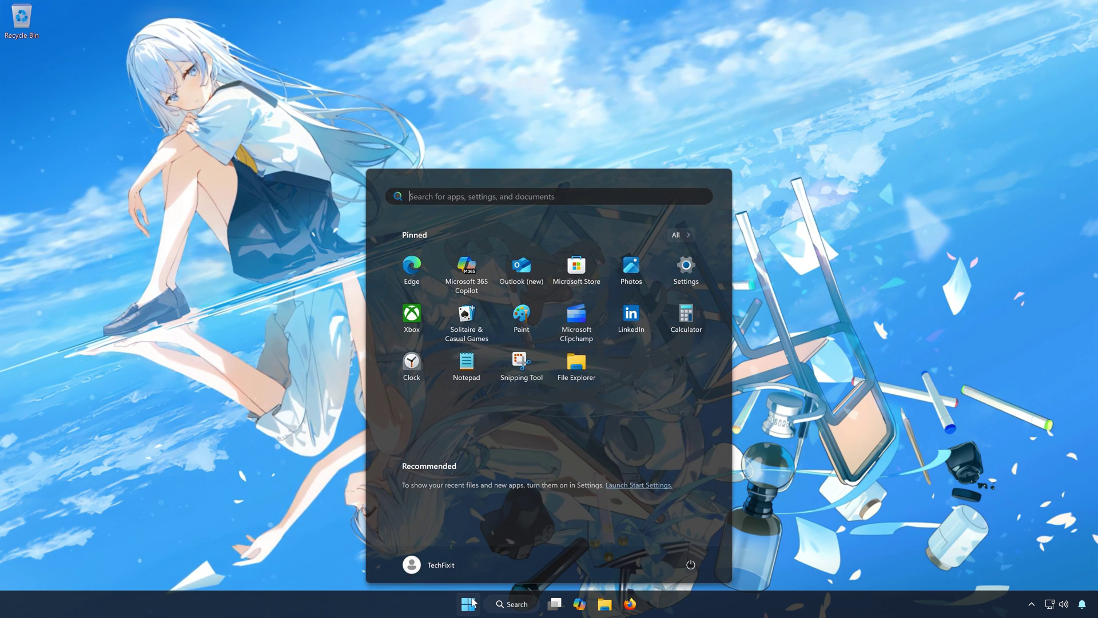
click(686, 268)
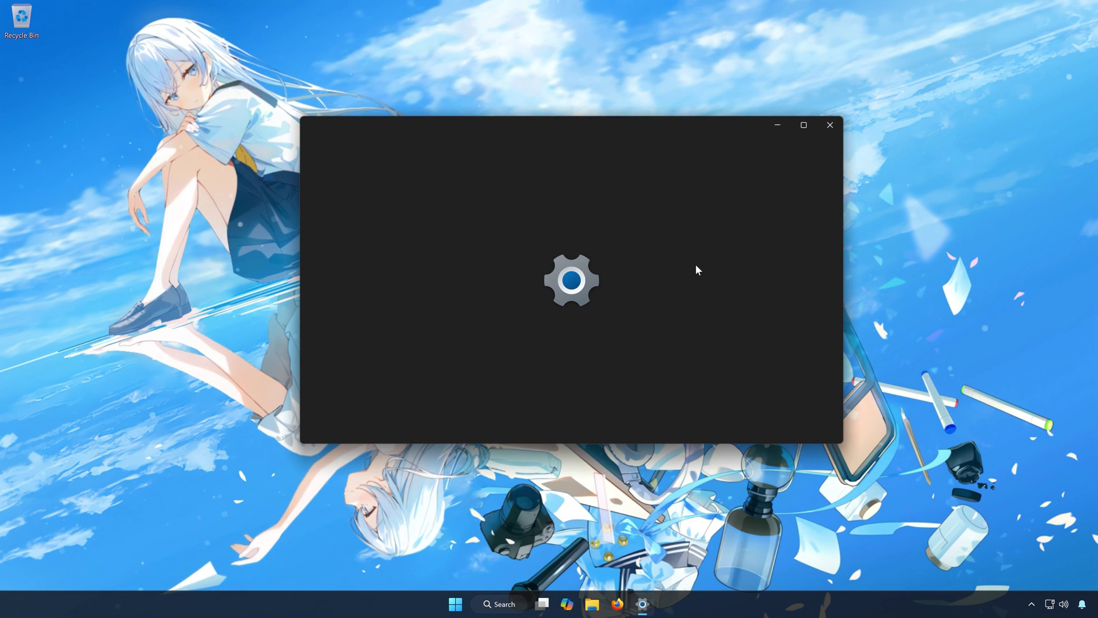
scroll(400, 396, down, 2)
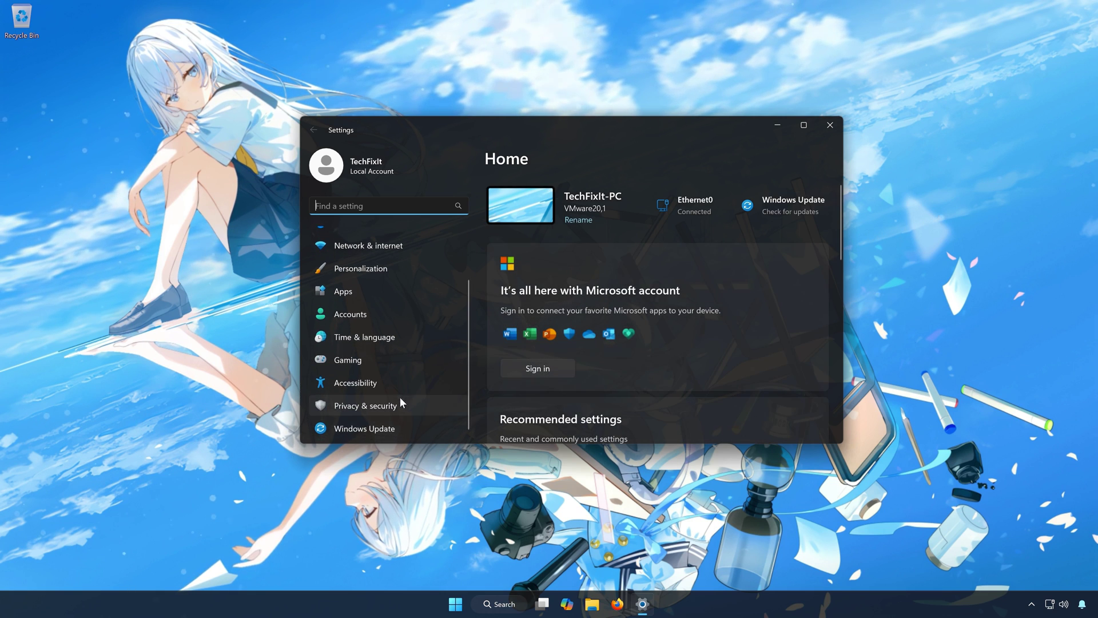
click(354, 429)
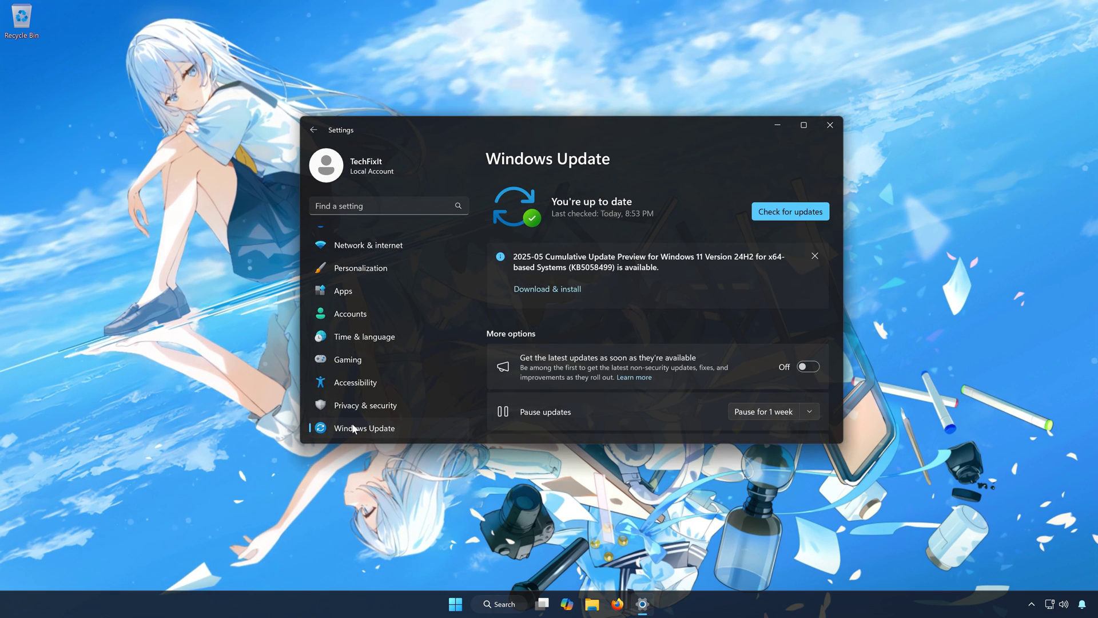
click(777, 211)
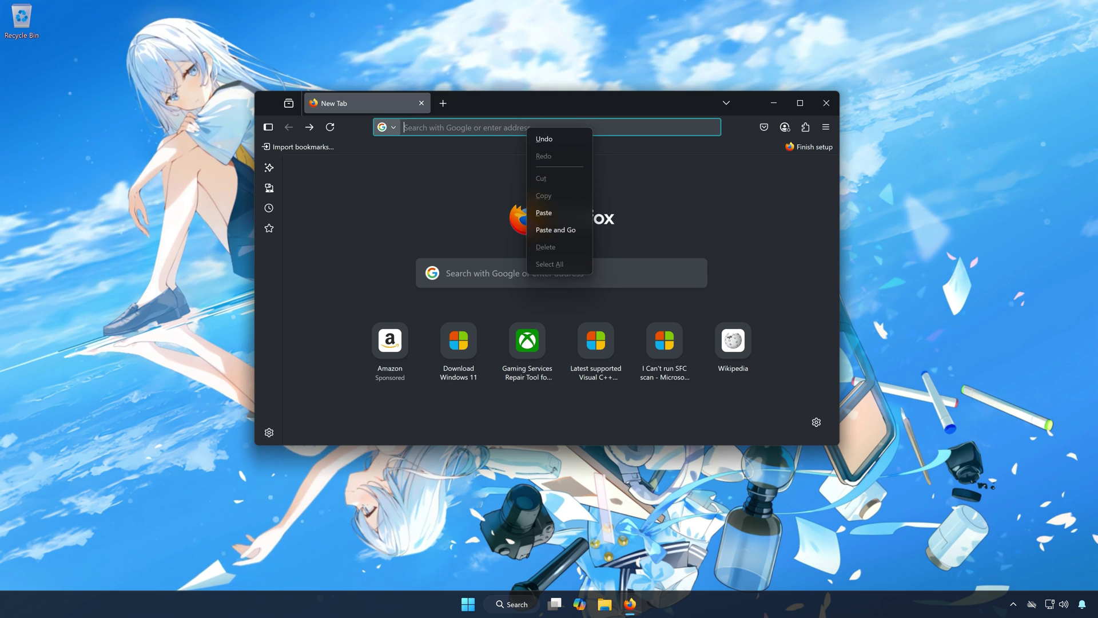
Load Microsoft's Download Windows 11 page, download mediacreationtool.exe, and minimize Firefox.
click(548, 229)
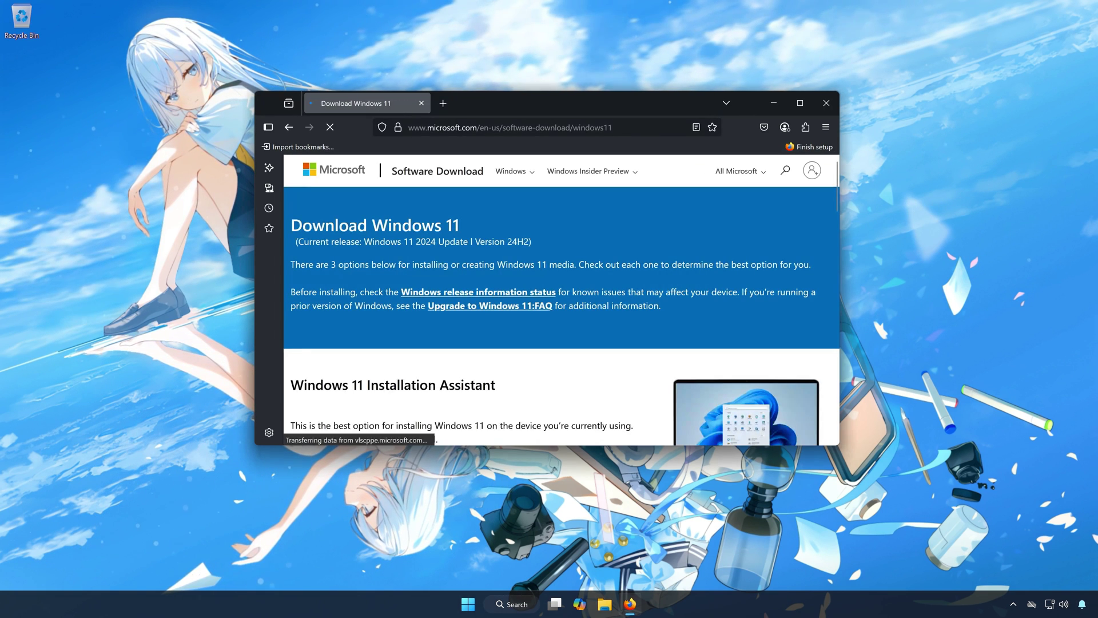
scroll(562, 241, down, 3)
scroll(562, 251, down, 4)
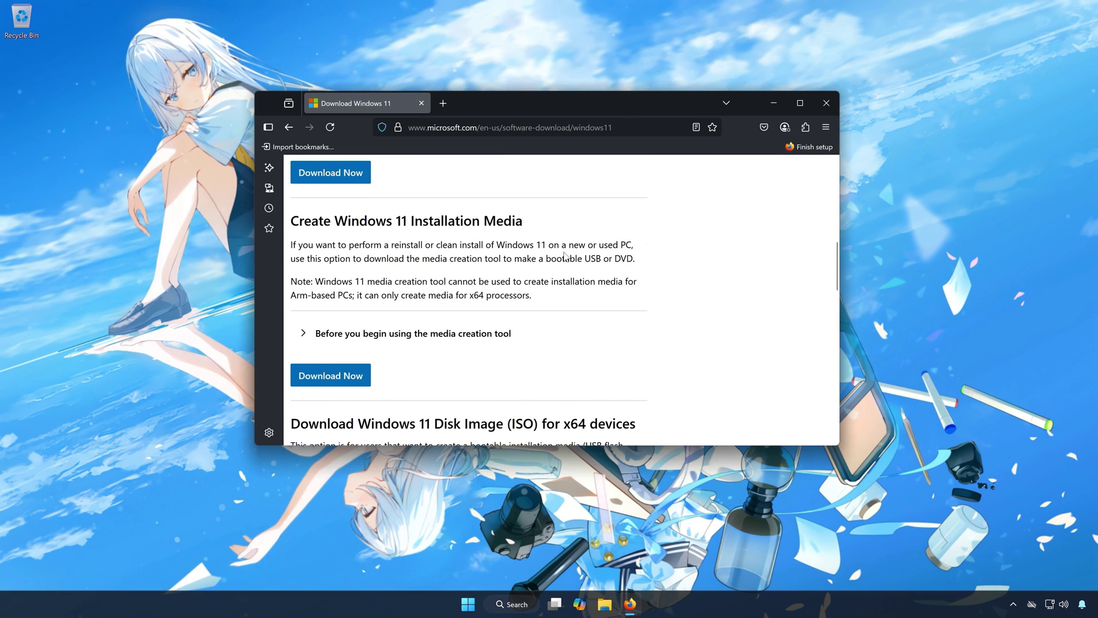
click(341, 381)
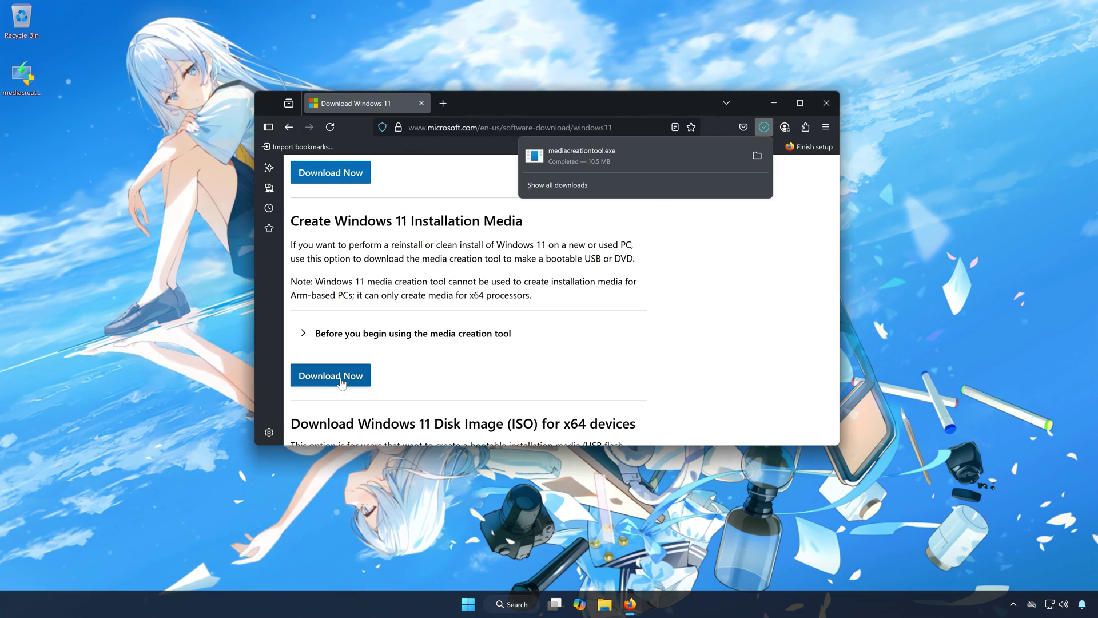
click(781, 104)
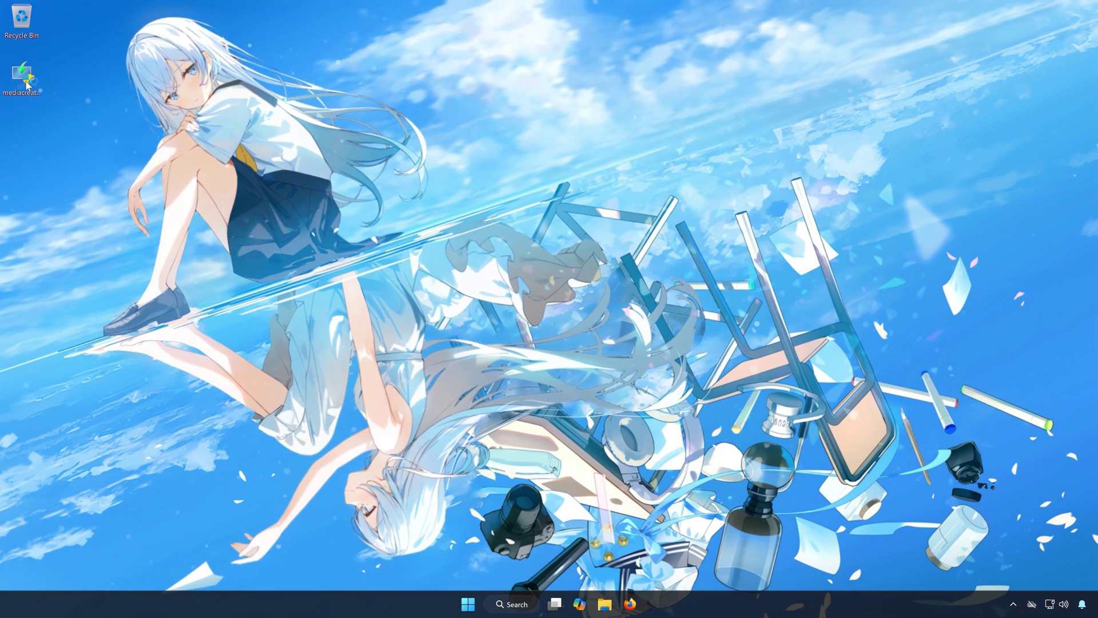
Launch the Media Creation Tool with administrator permission and accept its license terms.
click(27, 84)
double_click(26, 85)
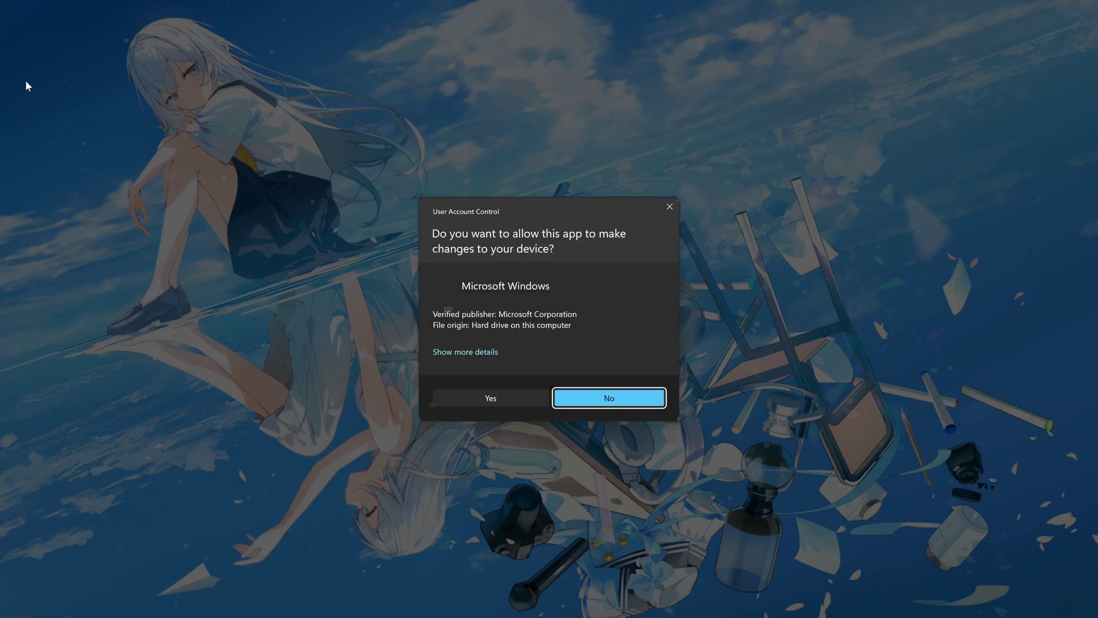
click(495, 400)
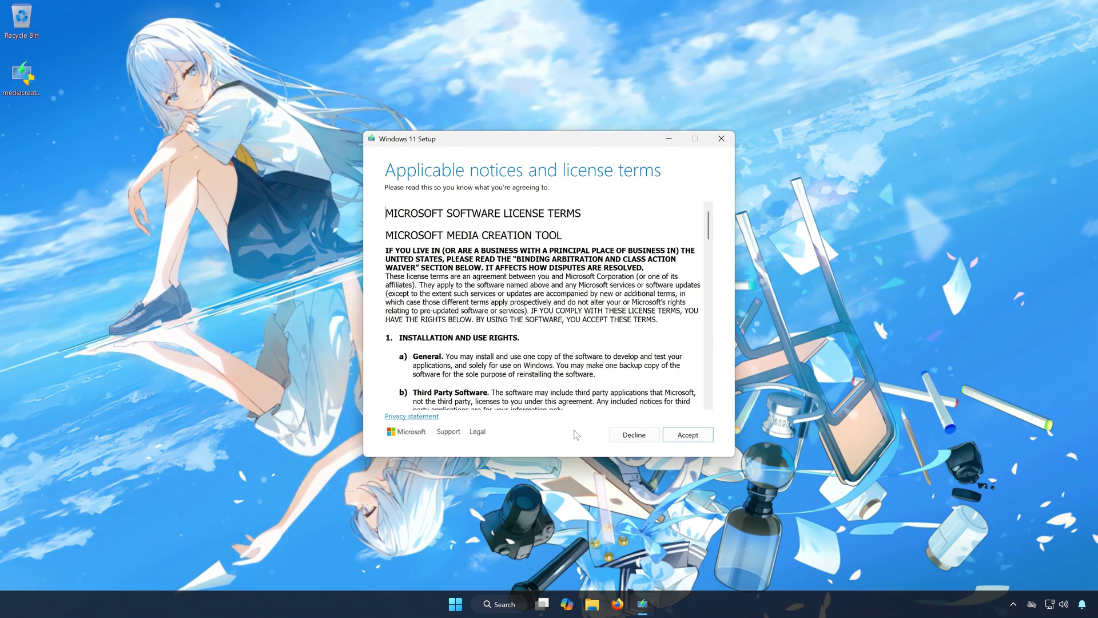
click(688, 434)
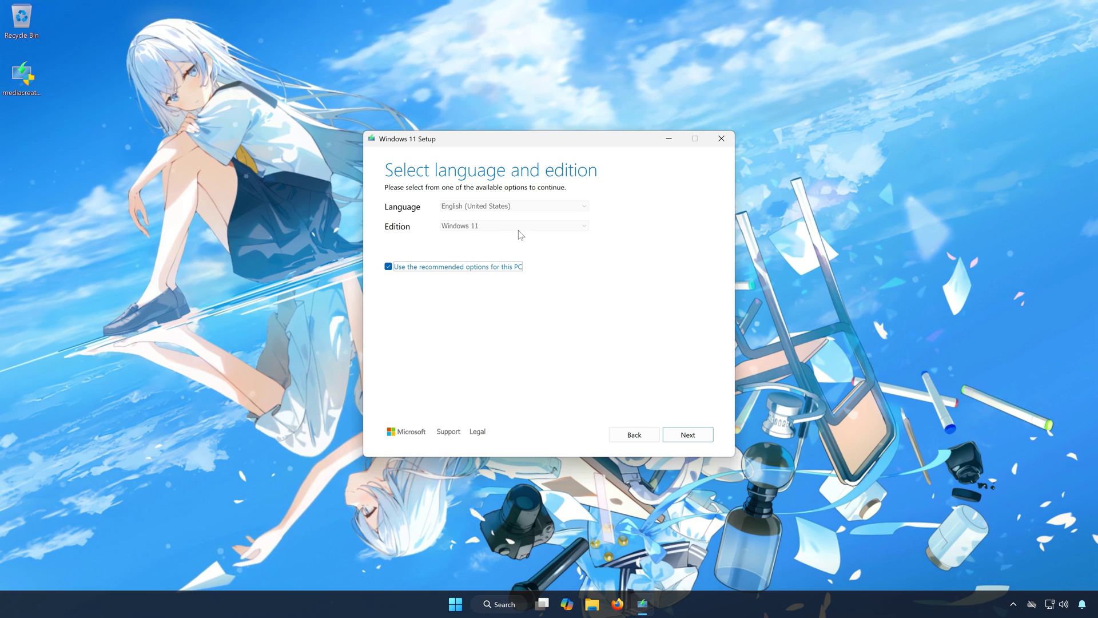
Keep the recommended edition and download a Windows 11 ISO file to the Desktop.
click(689, 440)
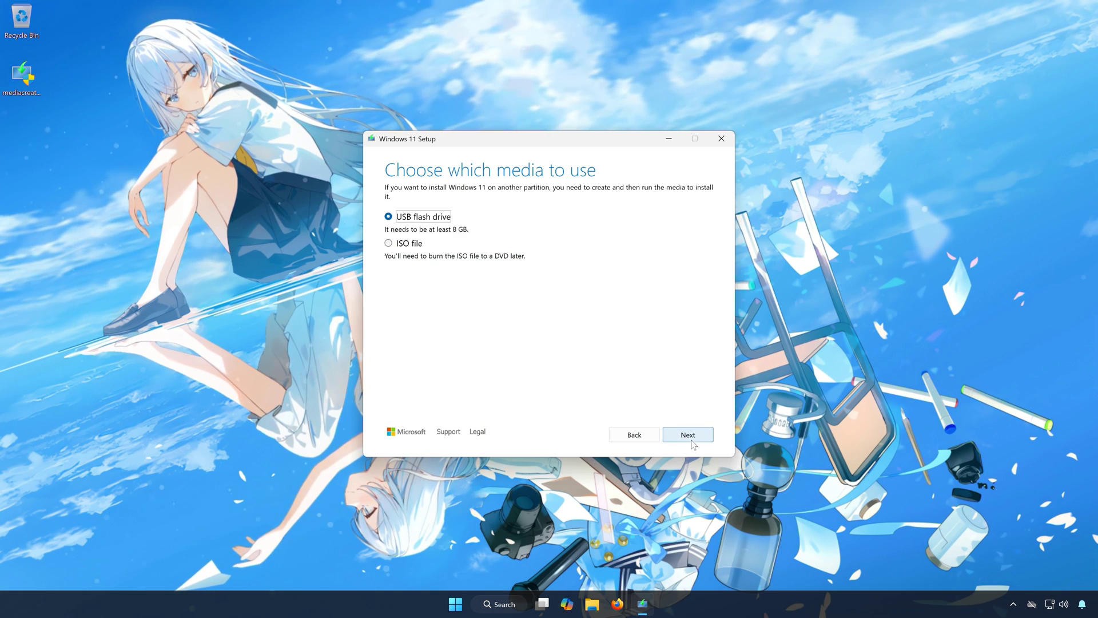
click(389, 244)
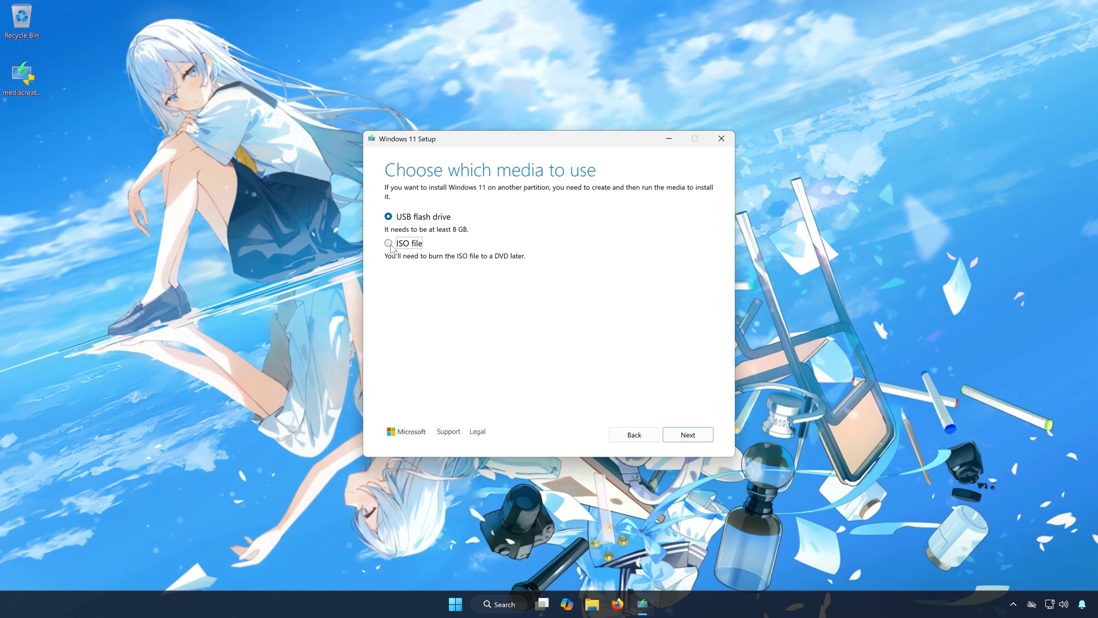
click(690, 438)
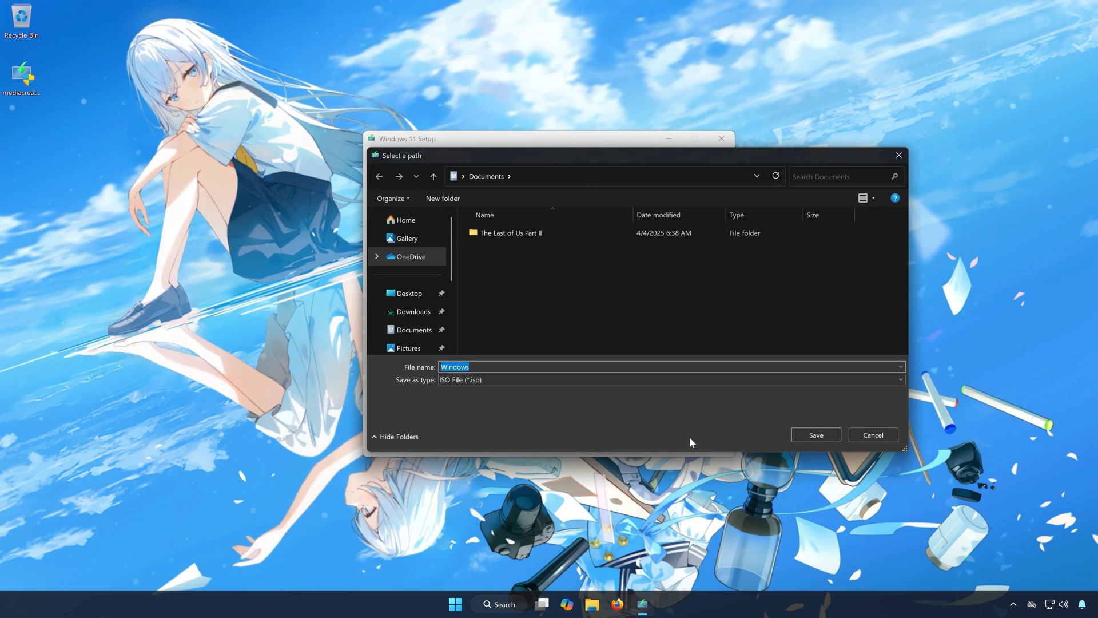
click(408, 293)
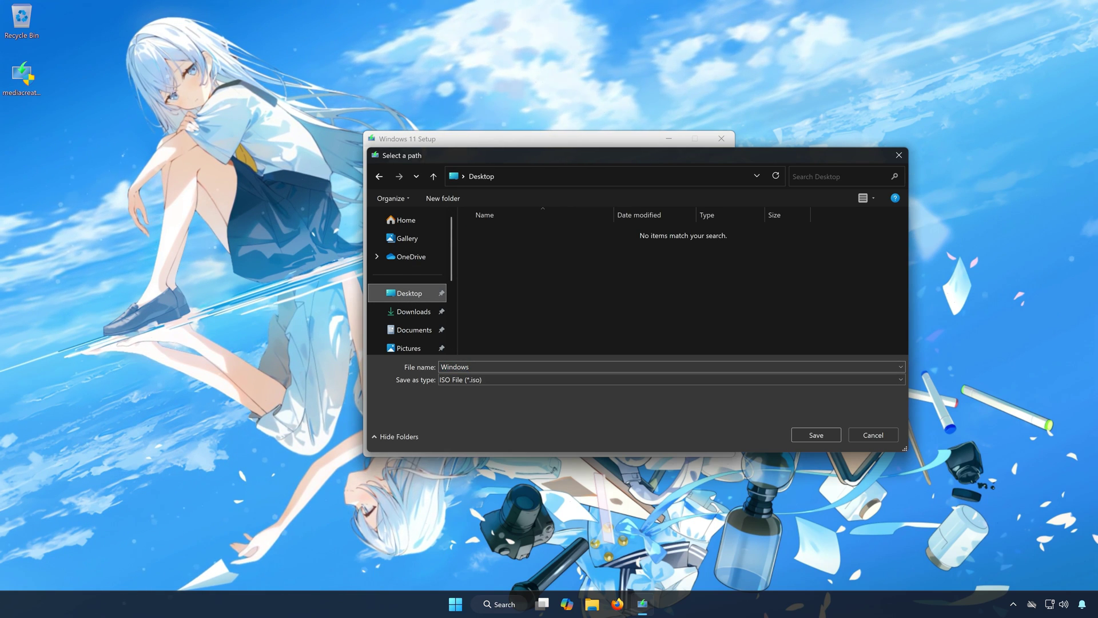
click(822, 433)
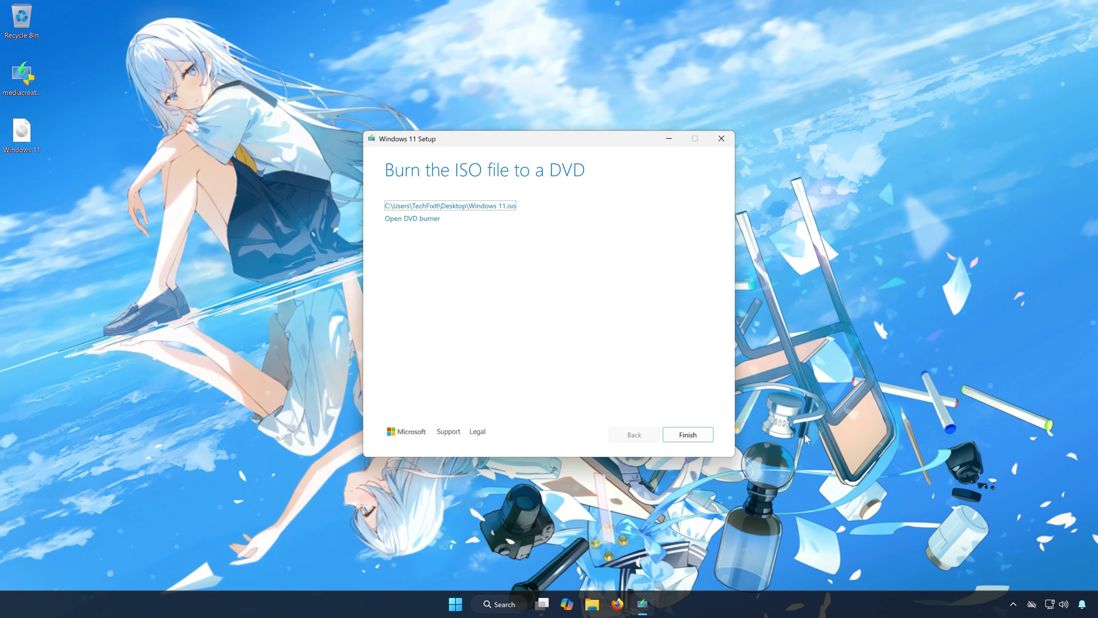
click(681, 436)
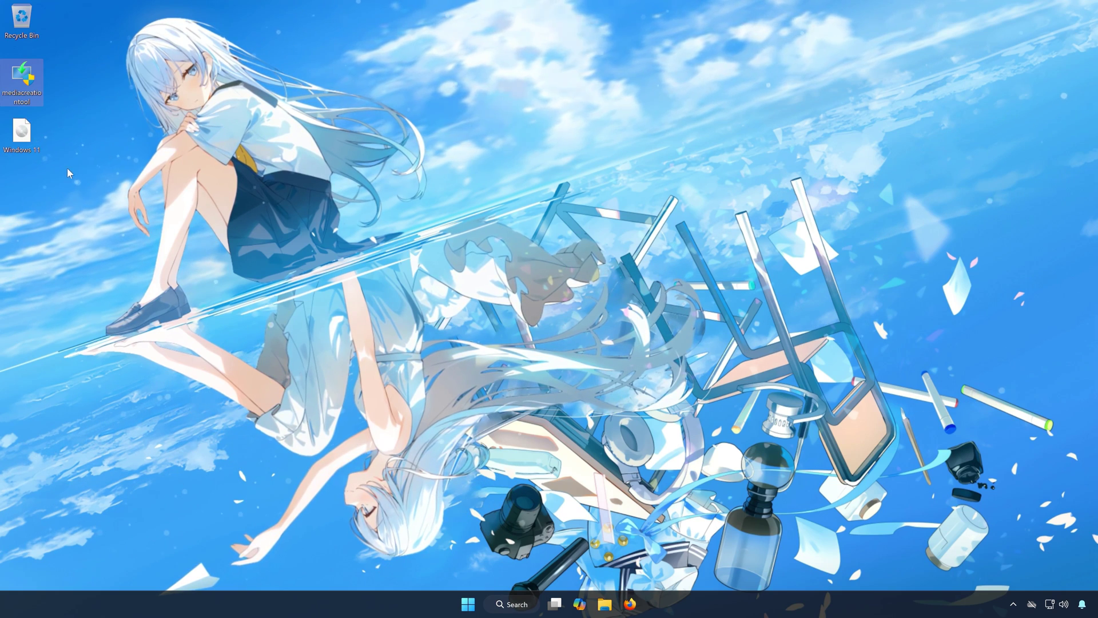
Mount the Windows 11 ISO, run its setup with administrator permission, and close Explorer.
double_click(22, 131)
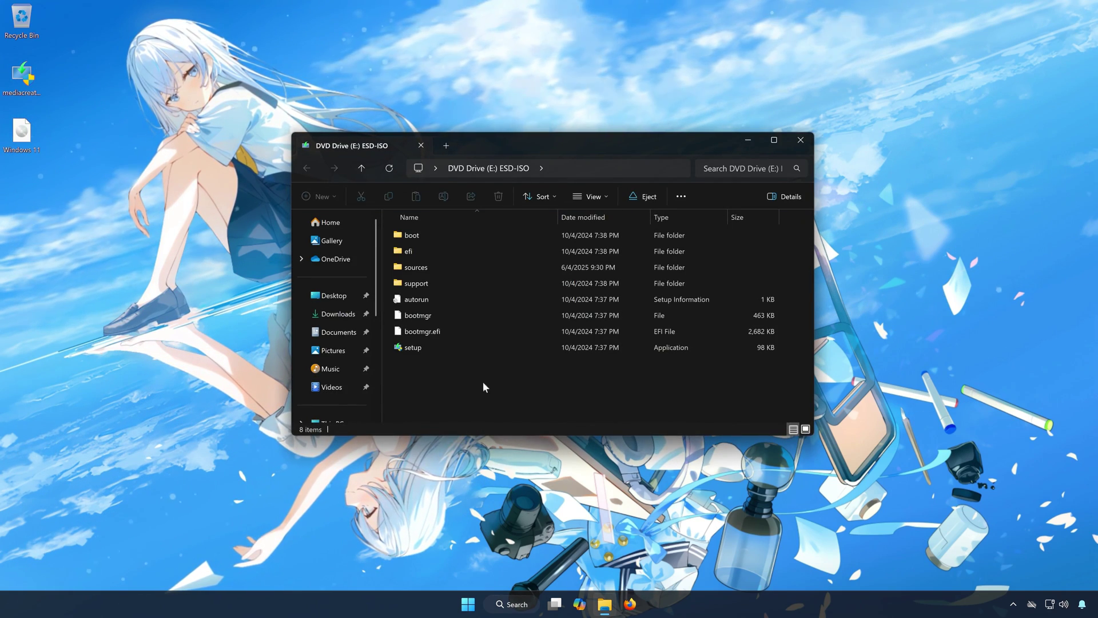
double_click(434, 348)
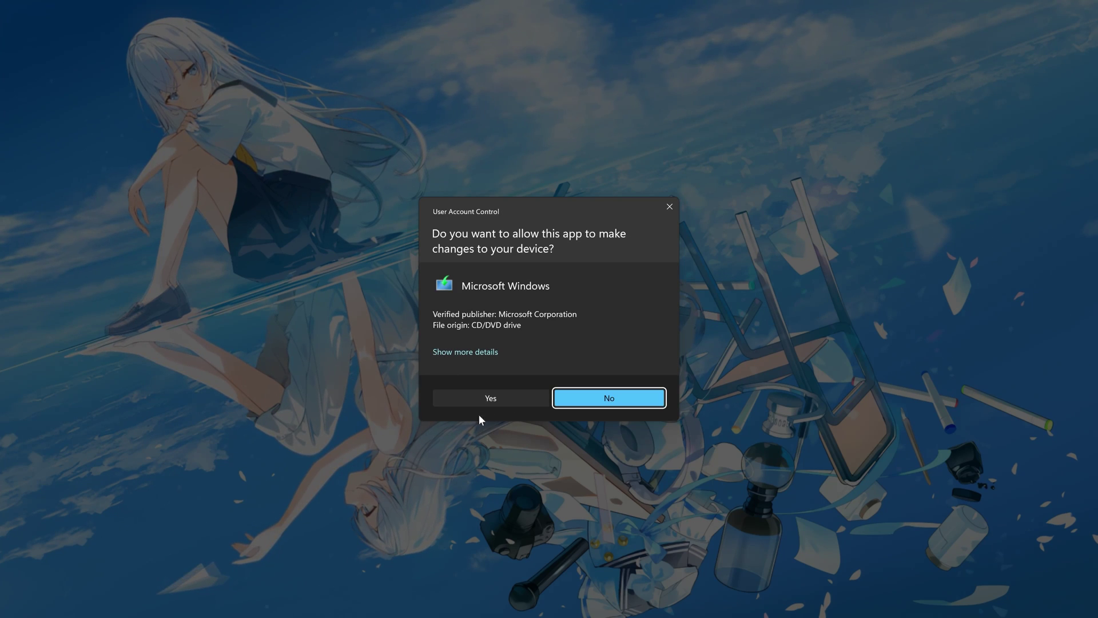
click(496, 394)
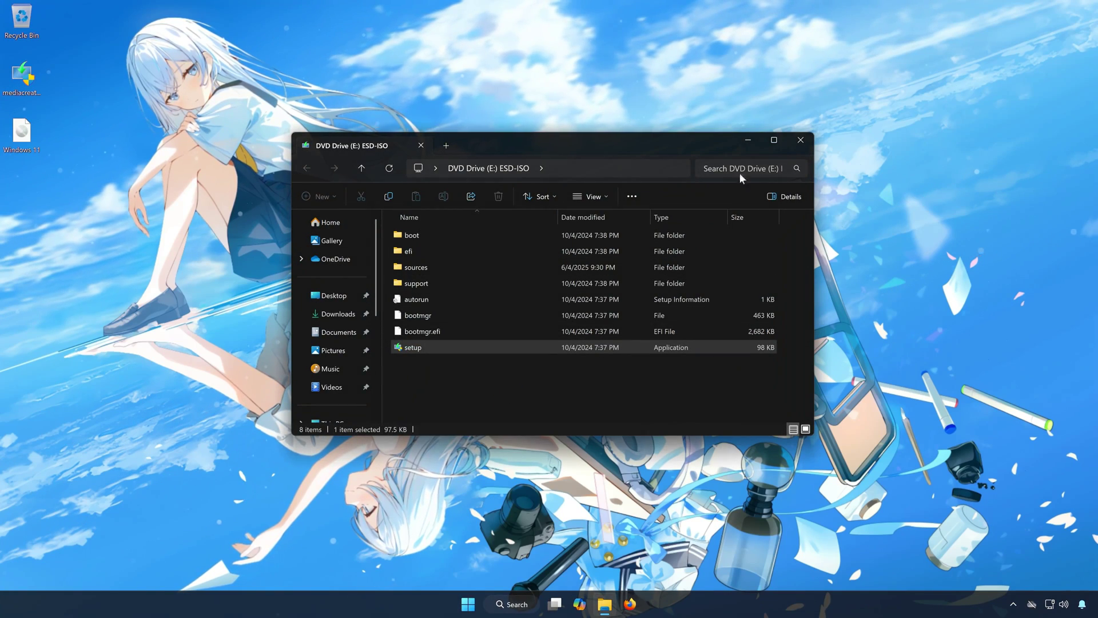
click(801, 139)
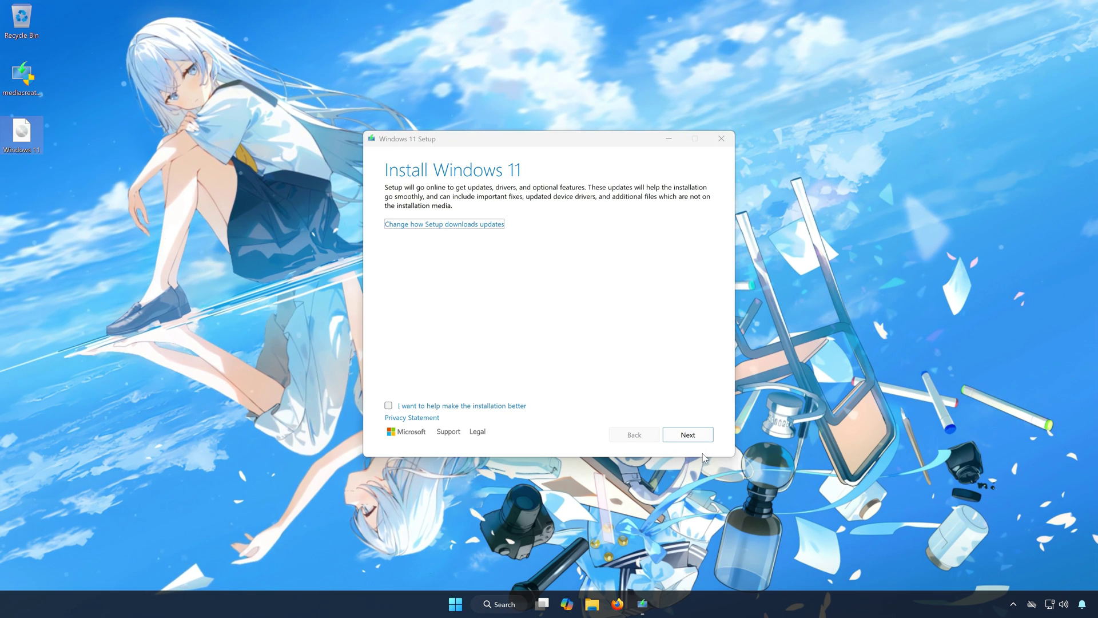
Accept the Windows 11 license terms and install Windows 11 Pro, keeping files and apps.
click(701, 435)
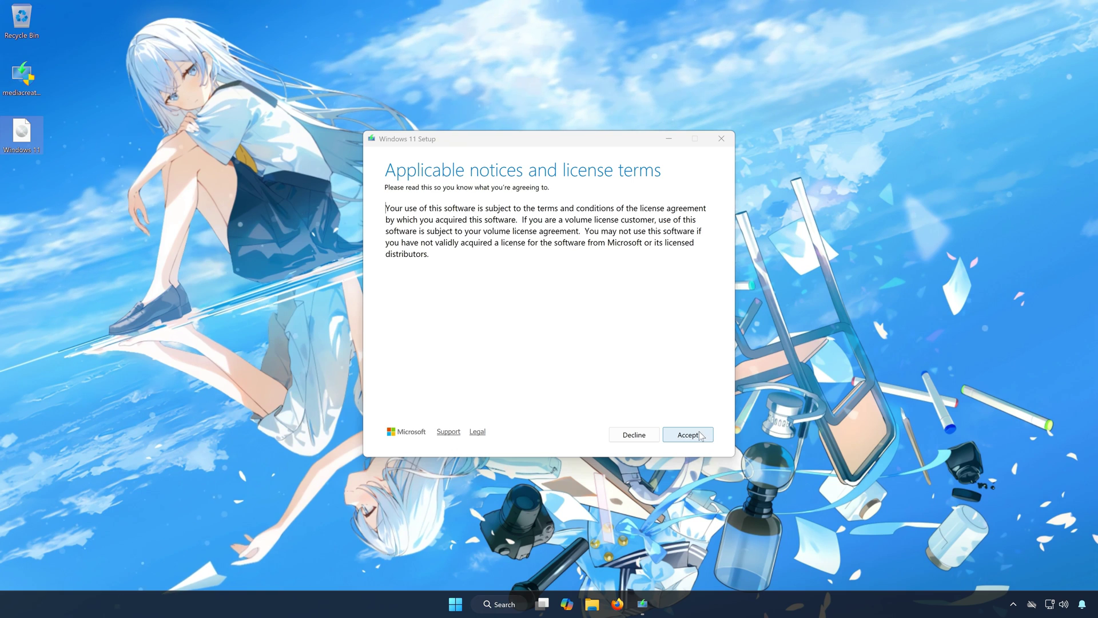
click(688, 435)
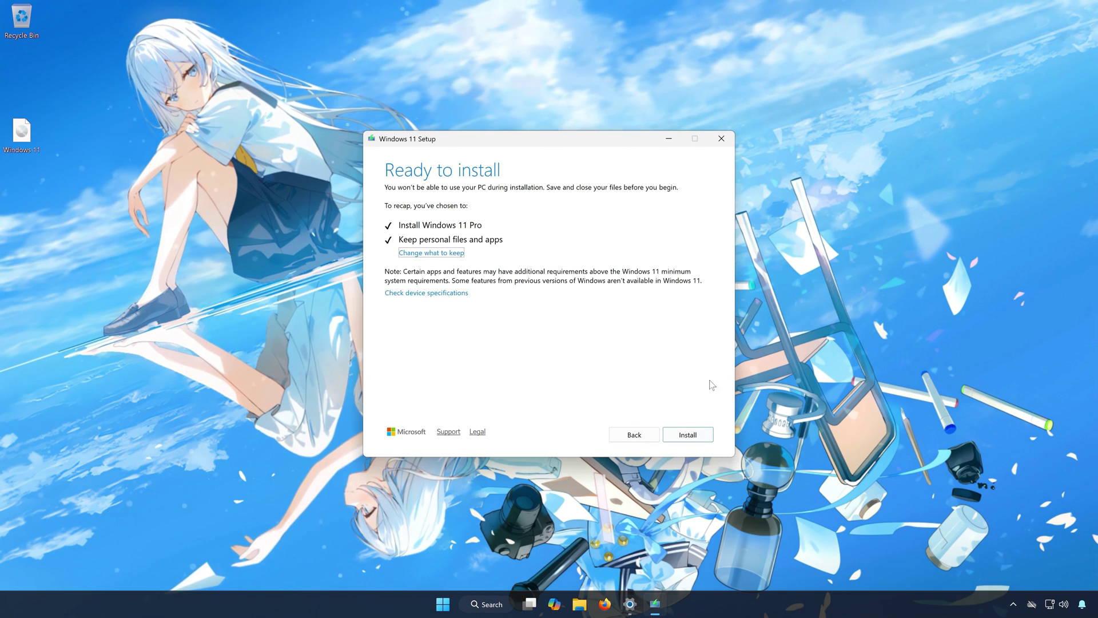
click(699, 436)
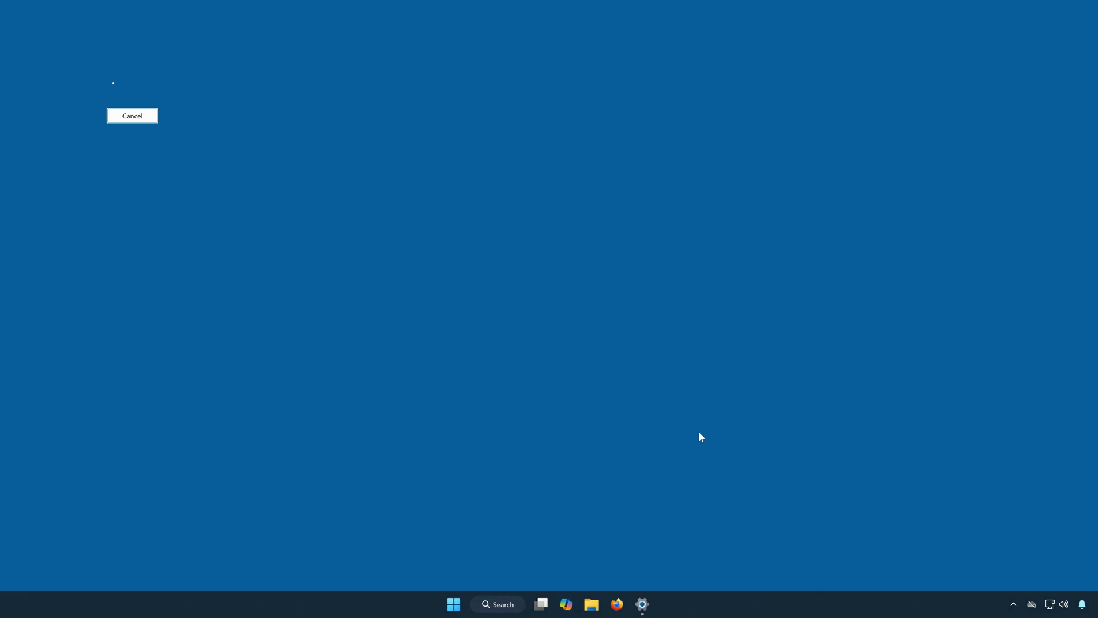